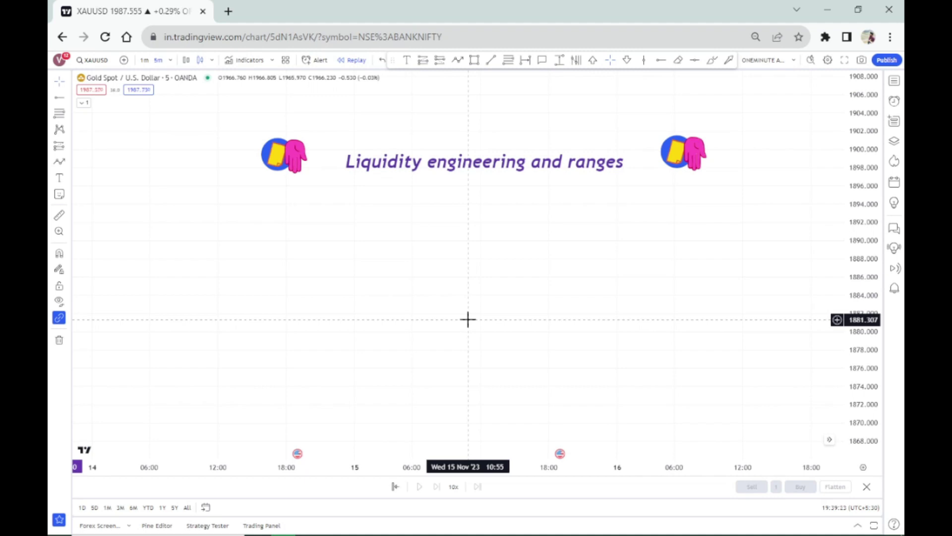
Start a path under the title with a short dip to about 1874 and a rise to about 1891
left_click(458, 62)
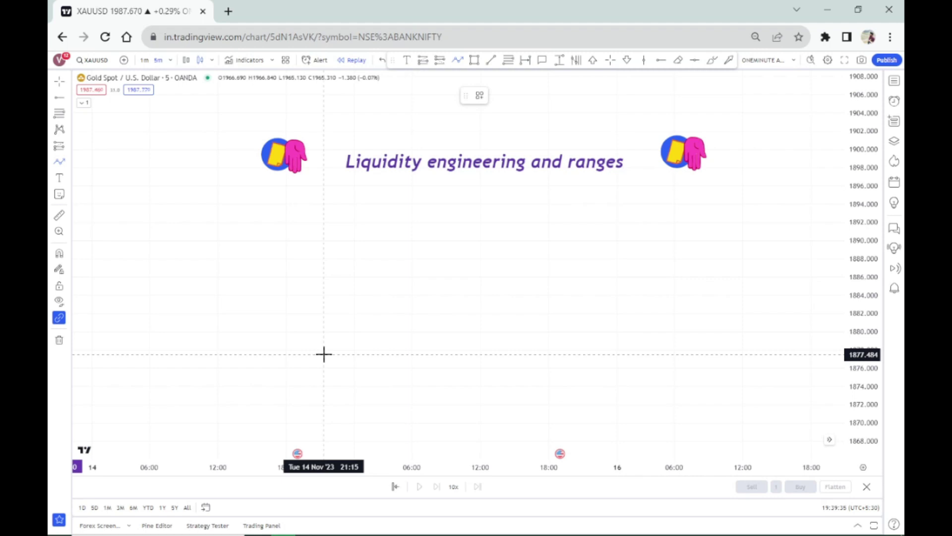
left_click(323, 353)
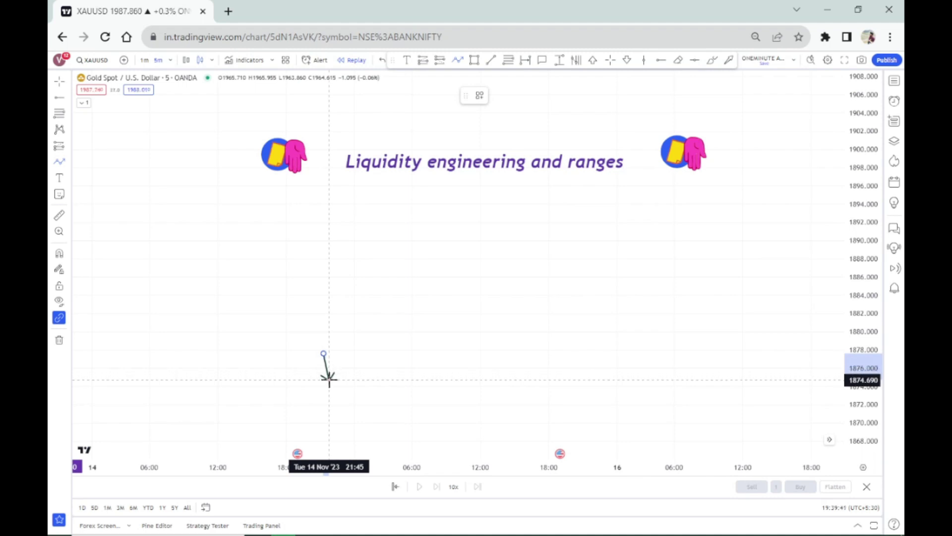
left_click(332, 384)
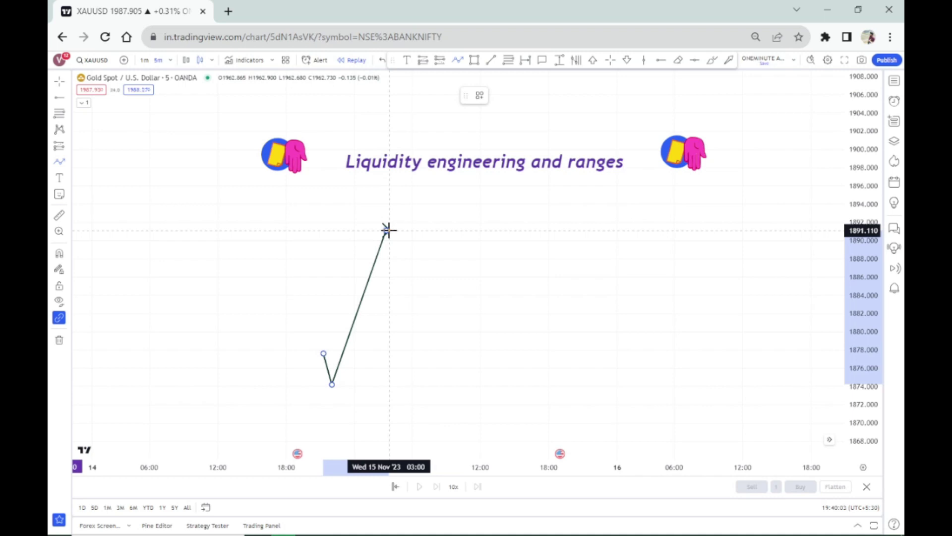
left_click(387, 230)
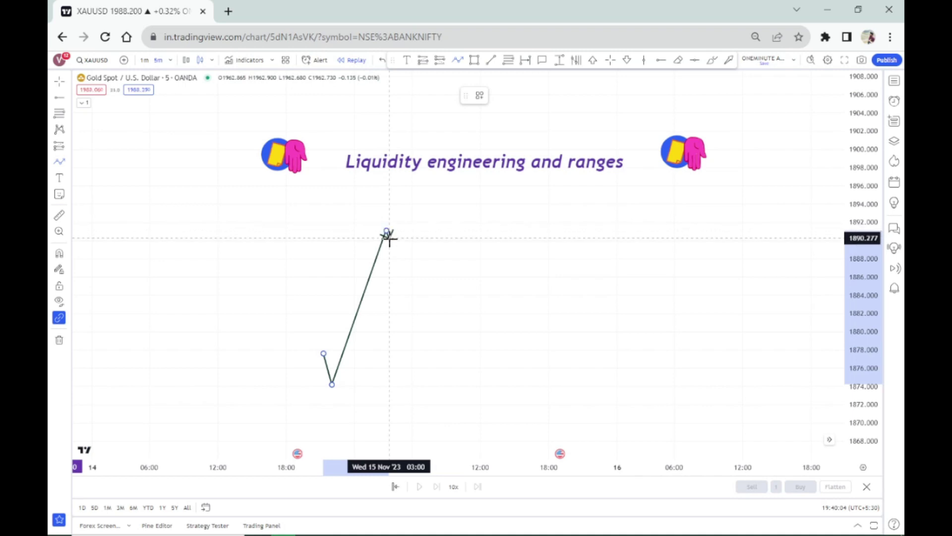
Continue the path with a sideways zigzag between about 1878 and 1885, ending in a dip to about 1873 and a rise to about 1894
left_click(385, 342)
left_click(408, 307)
left_click(409, 341)
left_click(427, 309)
left_click(436, 350)
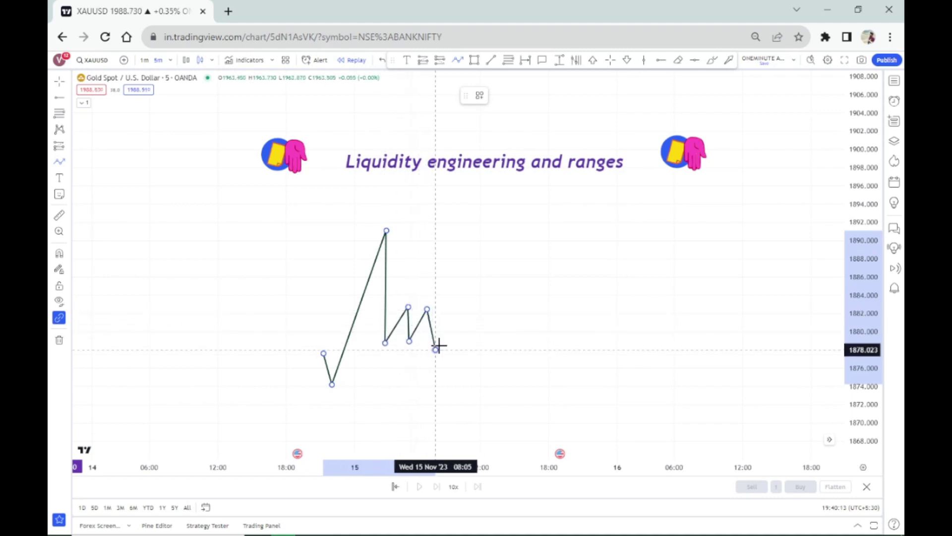
left_click(462, 304)
left_click(464, 348)
left_click(496, 298)
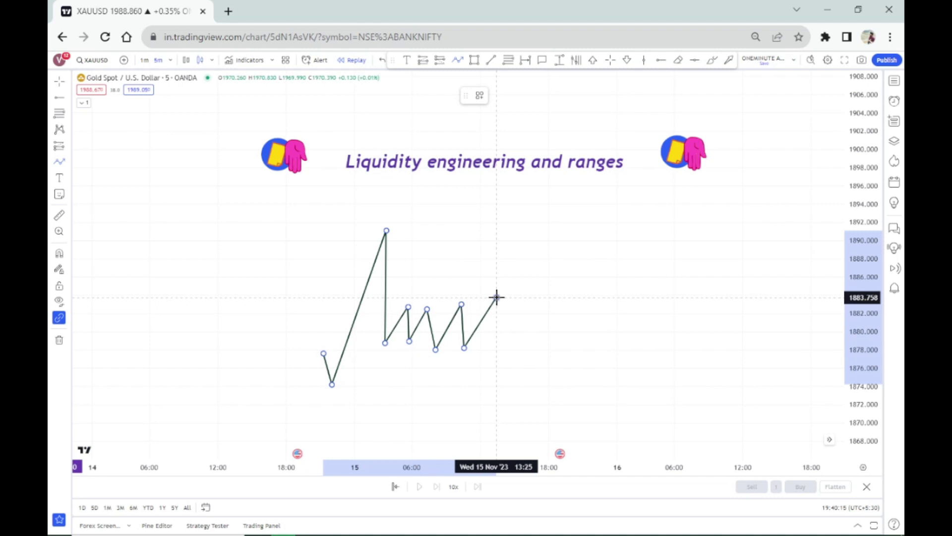
left_click(490, 294)
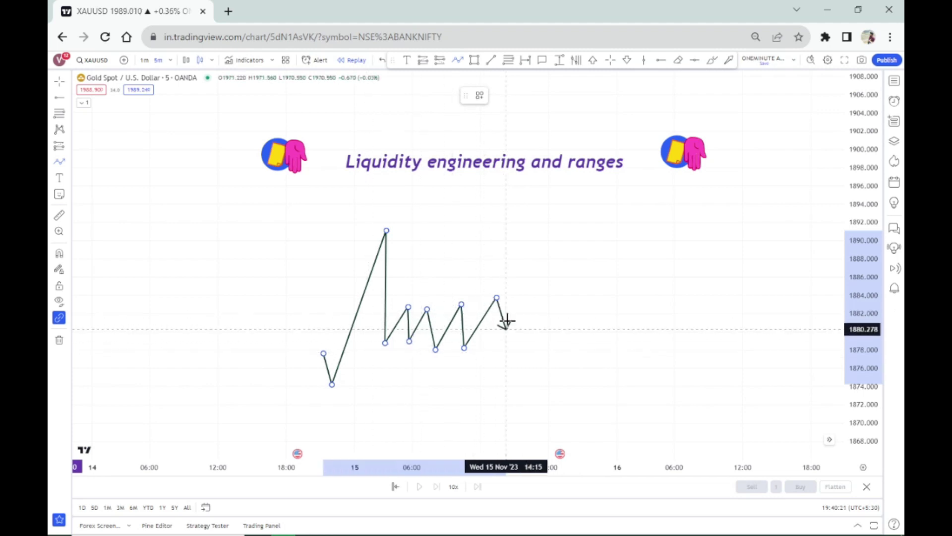
left_click(504, 345)
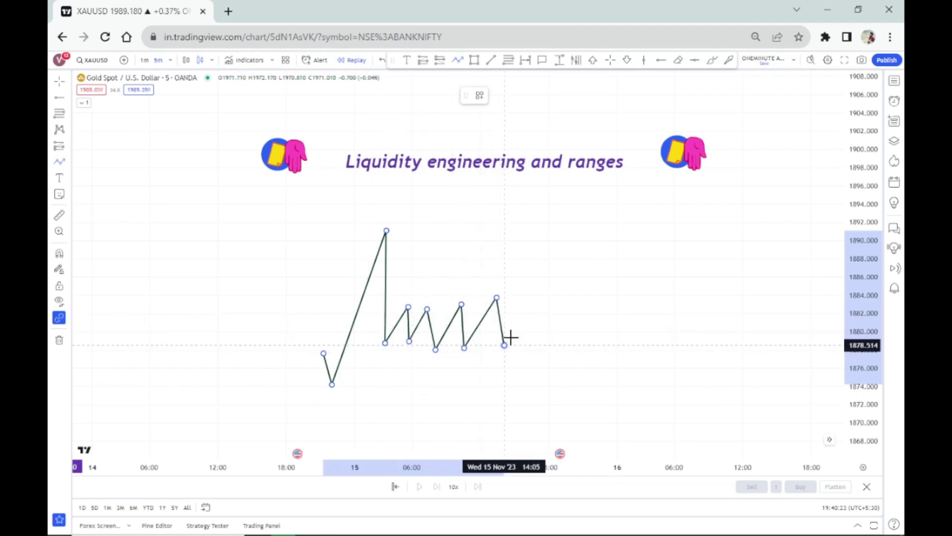
left_click(564, 291)
left_click(556, 345)
left_click(598, 282)
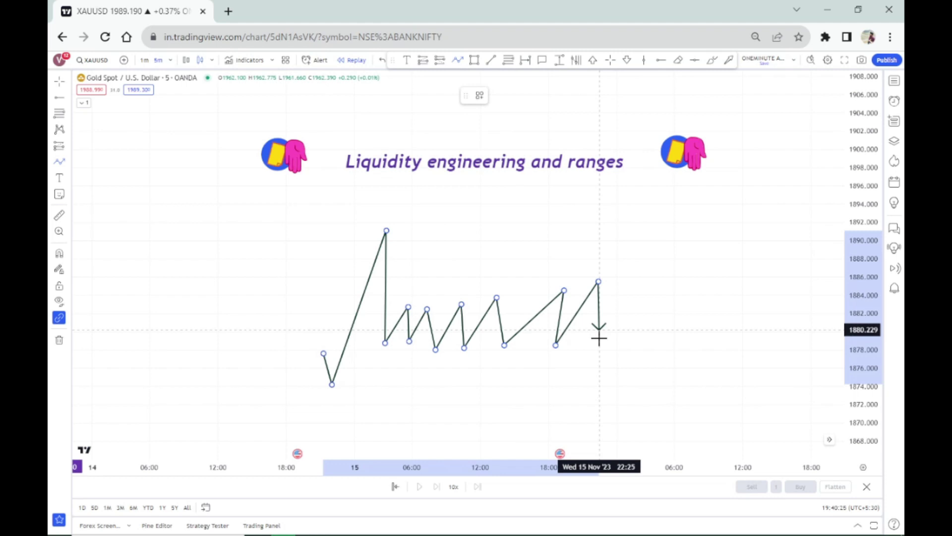
left_click(600, 341)
left_click(630, 291)
left_click(630, 331)
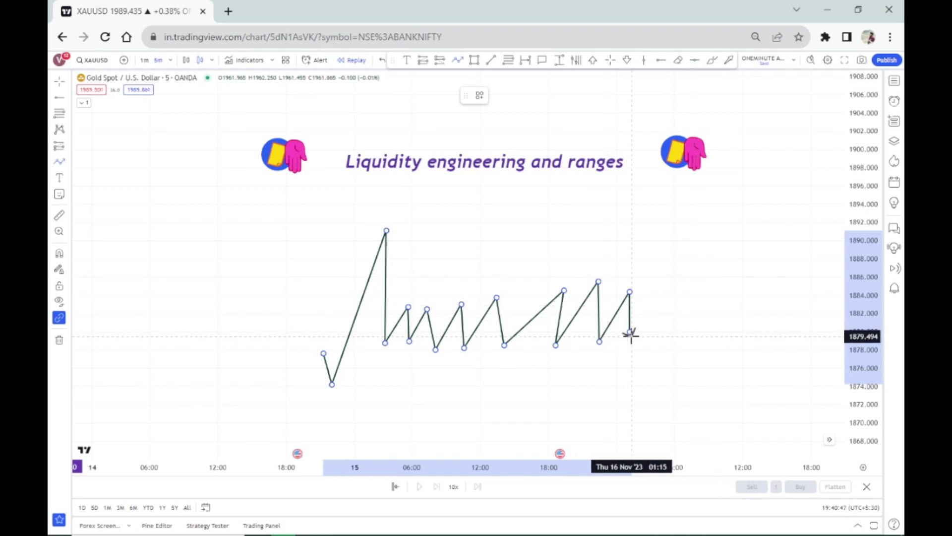
left_click(638, 395)
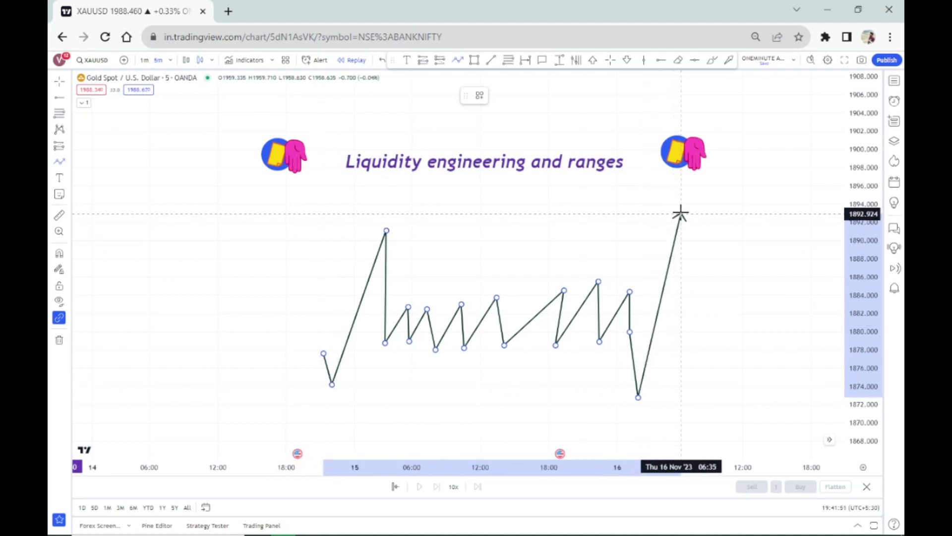
double_click(681, 203)
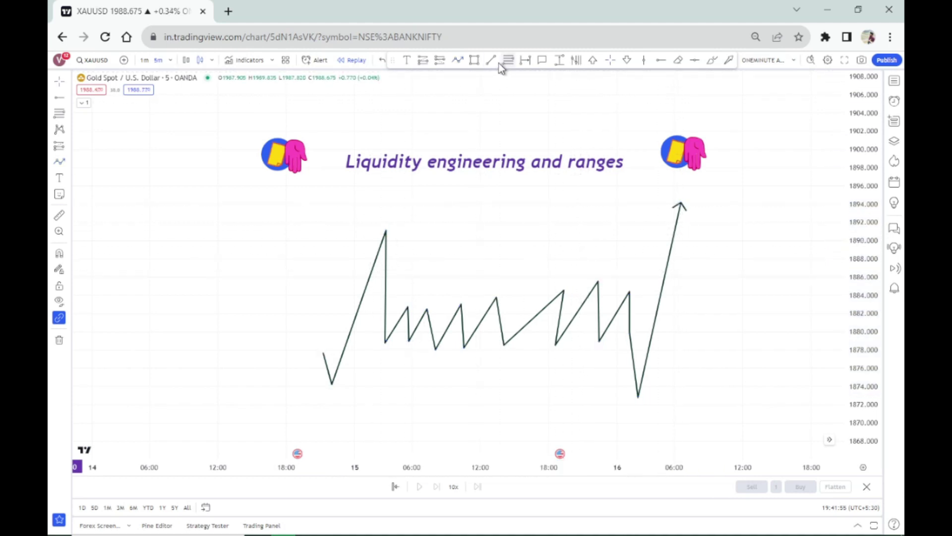
Draw a horizontal trend line at the first peak, about 1891, and add the text "consolidation" below the zigzag
left_click_drag(365, 232, 689, 231)
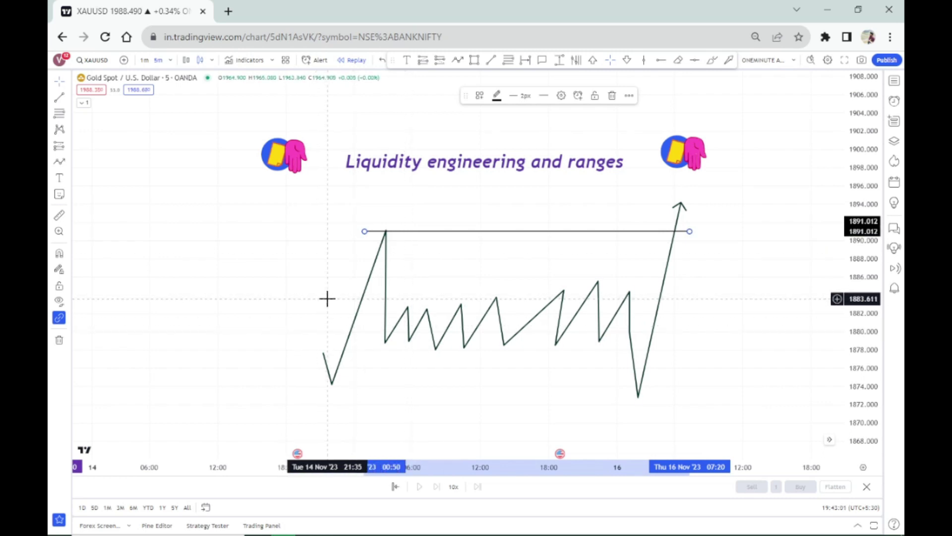
left_click_drag(464, 374, 460, 244)
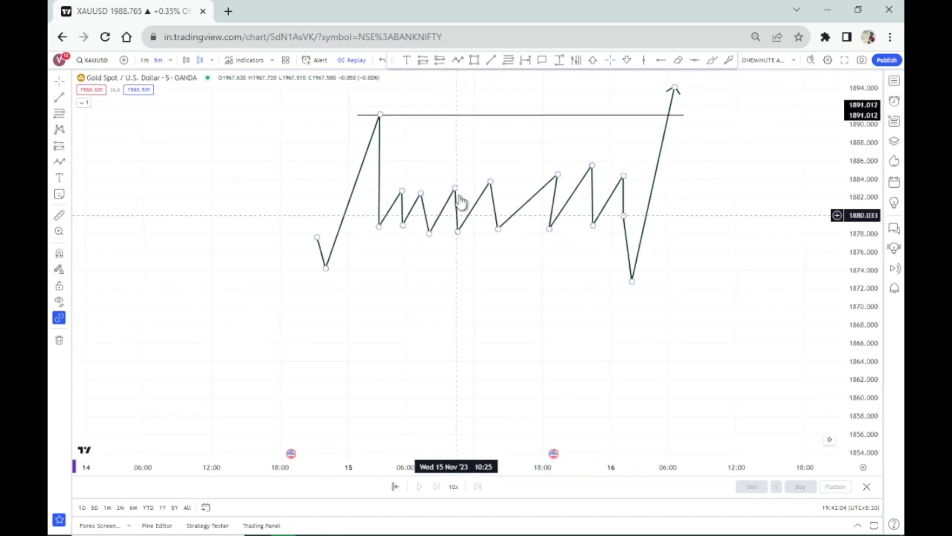
left_click(421, 266)
type("consolidation")
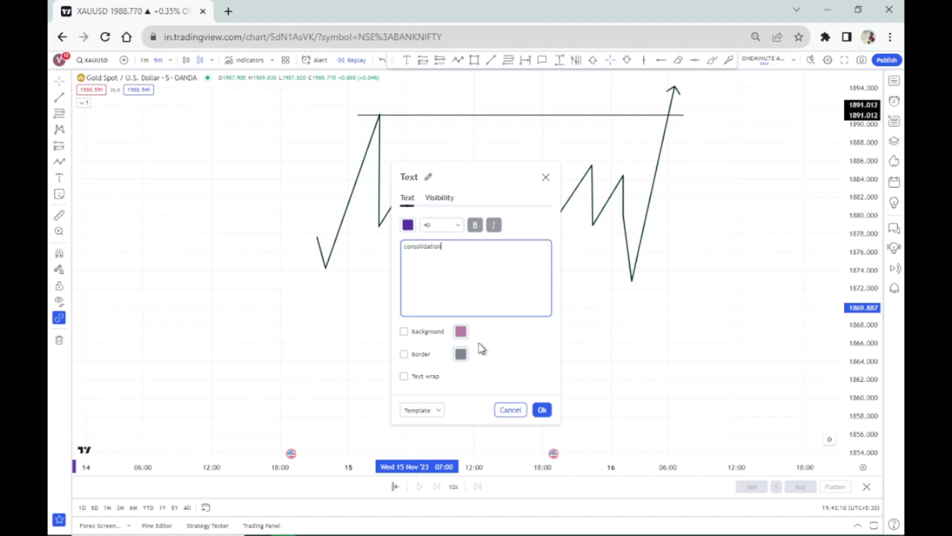
left_click(571, 400)
Sketch a widening zigzag path between about 1854 and 1870 below the consolidation label, and delete it
left_click_drag(542, 340, 606, 285)
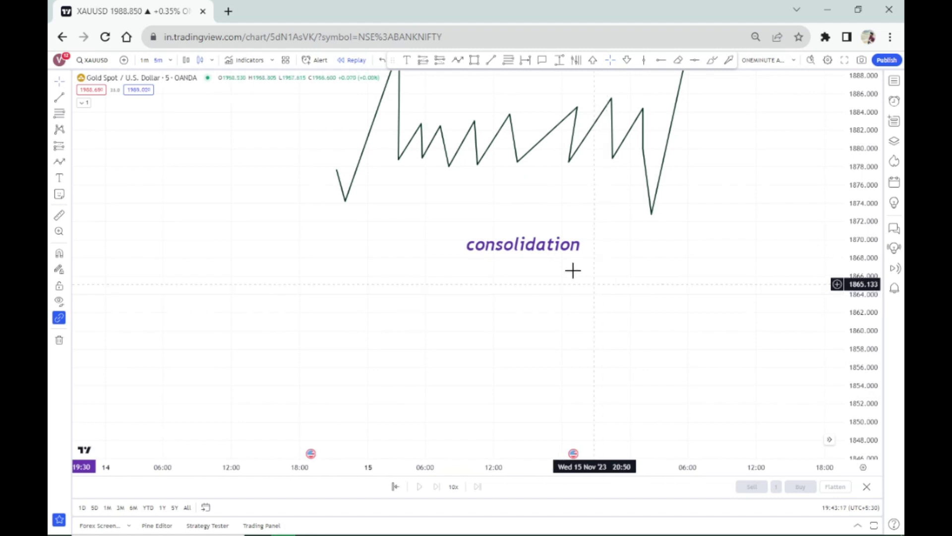
left_click(441, 348)
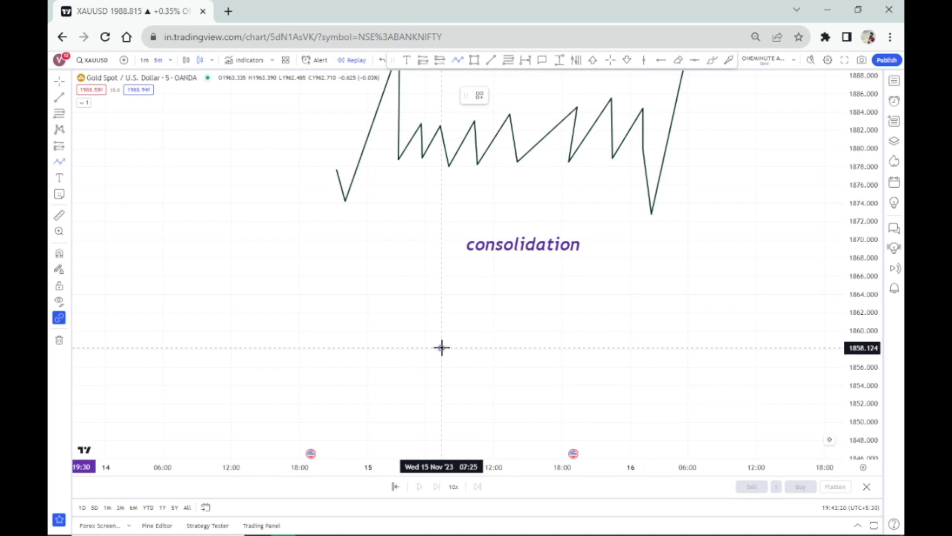
left_click(469, 284)
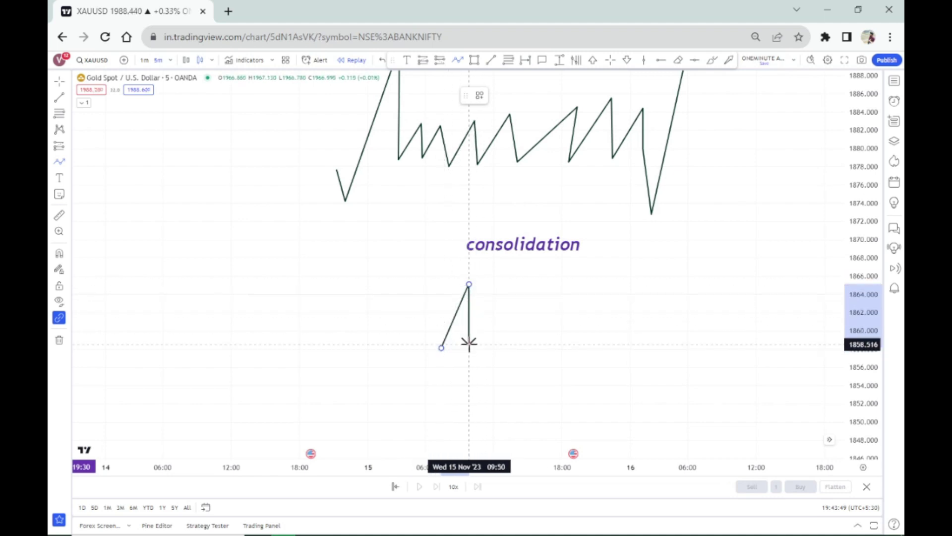
left_click(470, 357)
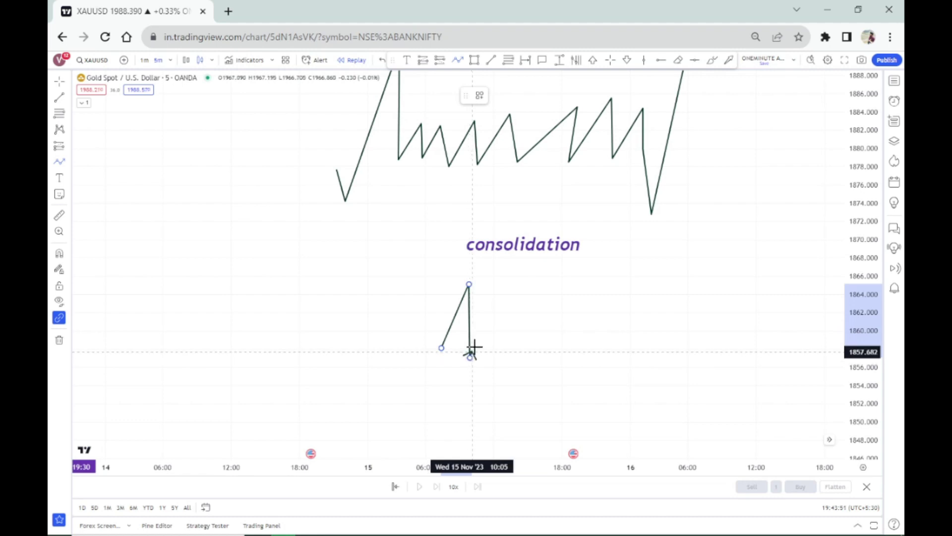
left_click(495, 275)
left_click(502, 367)
left_click(545, 258)
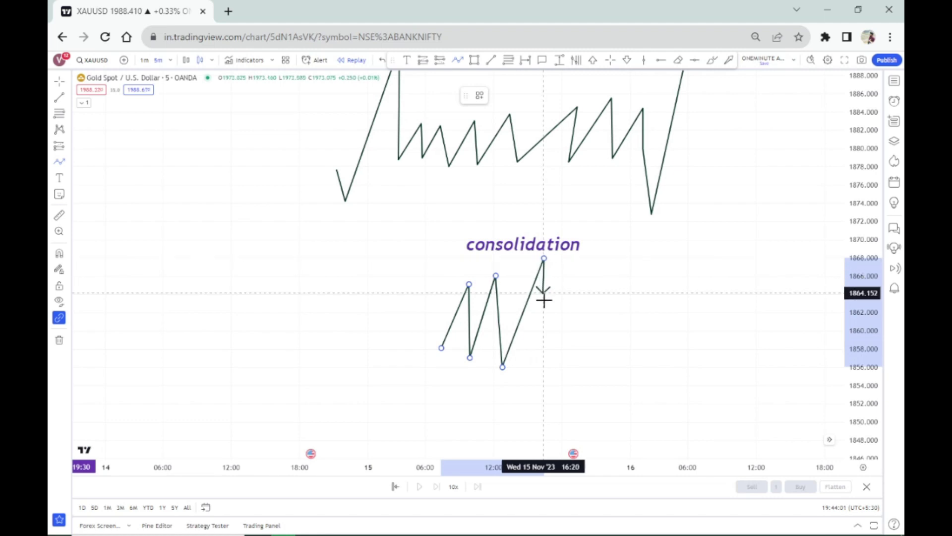
left_click(544, 373)
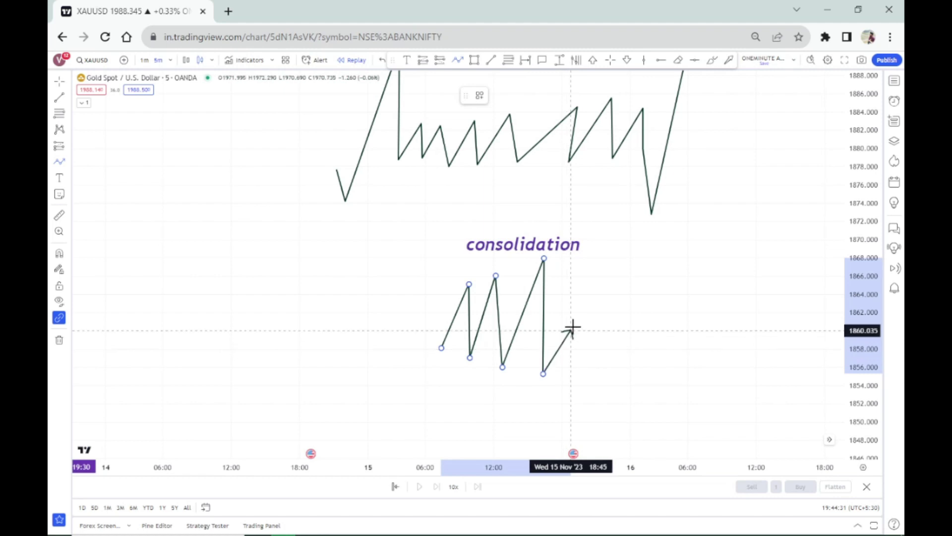
left_click(569, 306)
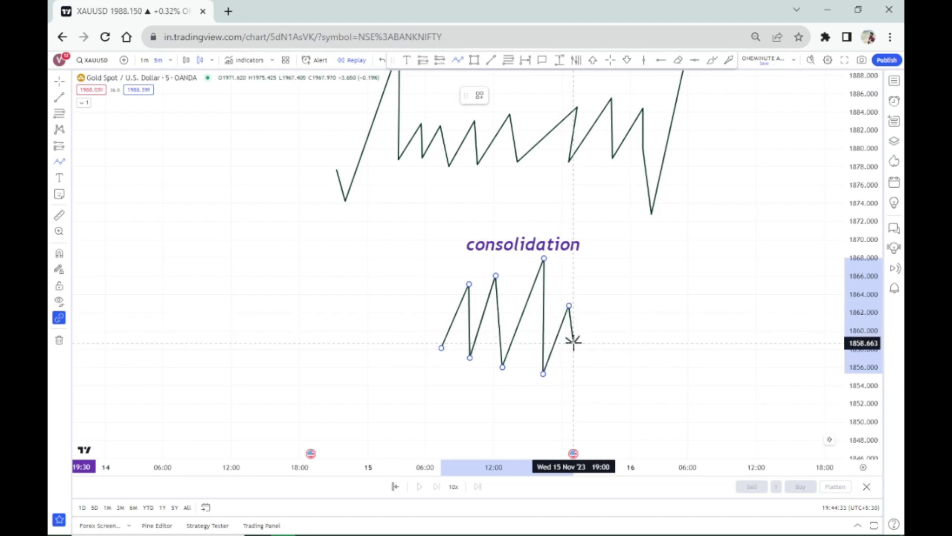
left_click(575, 372)
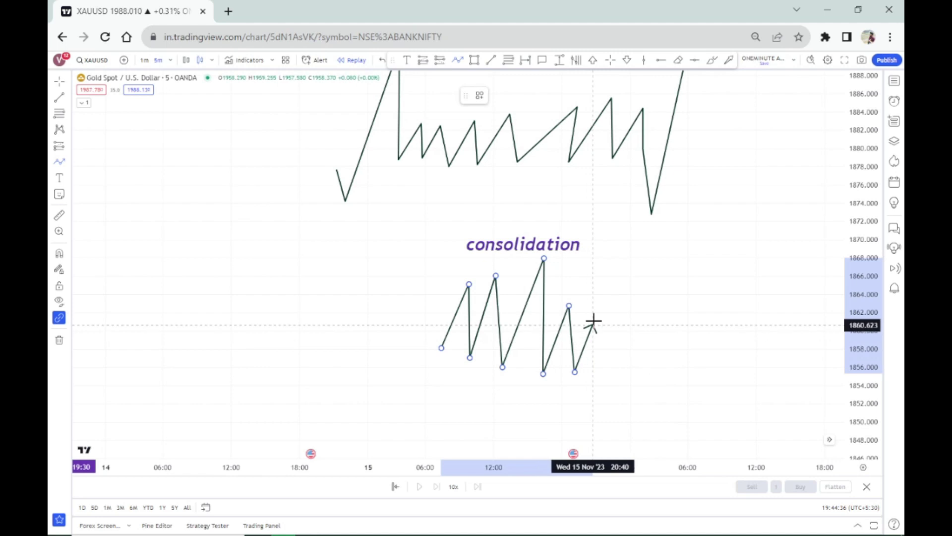
left_click(602, 293)
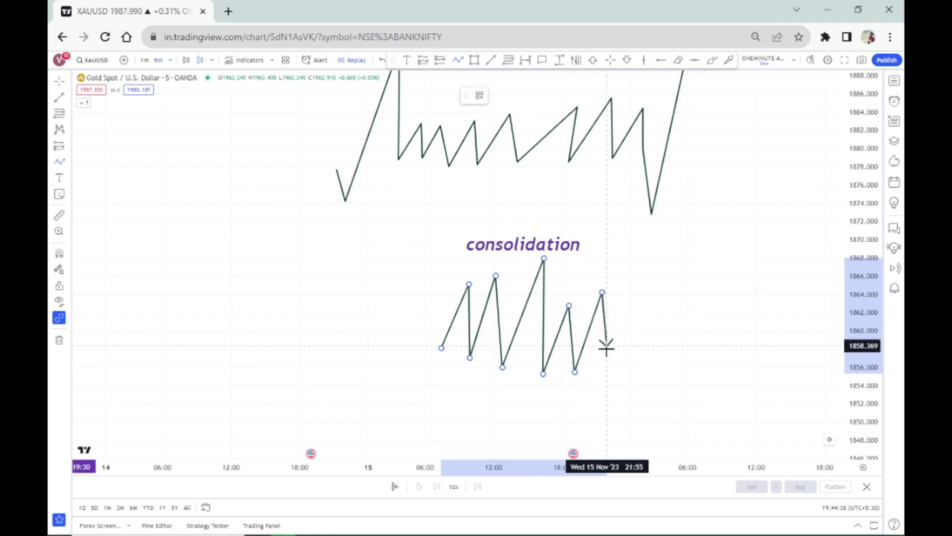
left_click(608, 390)
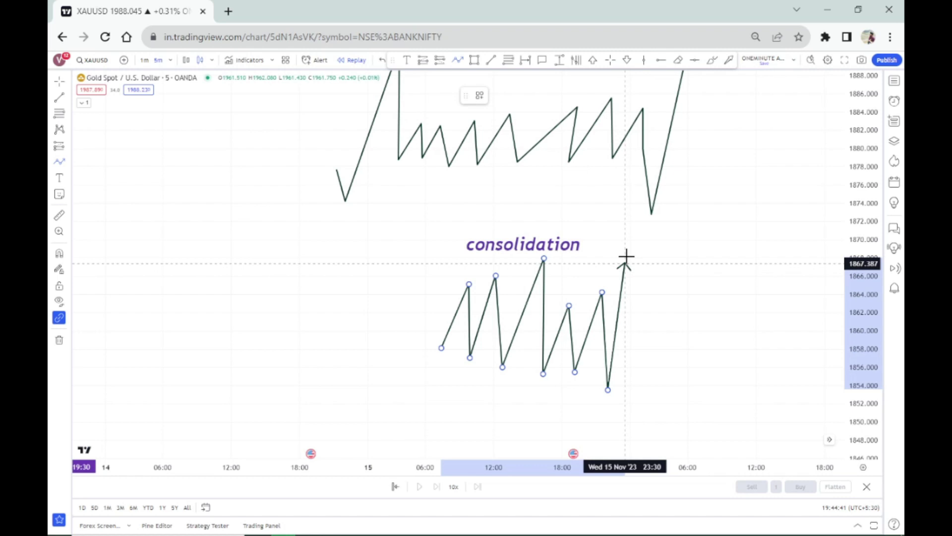
left_click(635, 241)
left_click(655, 384)
left_click(676, 334)
left_click(675, 371)
left_click(701, 326)
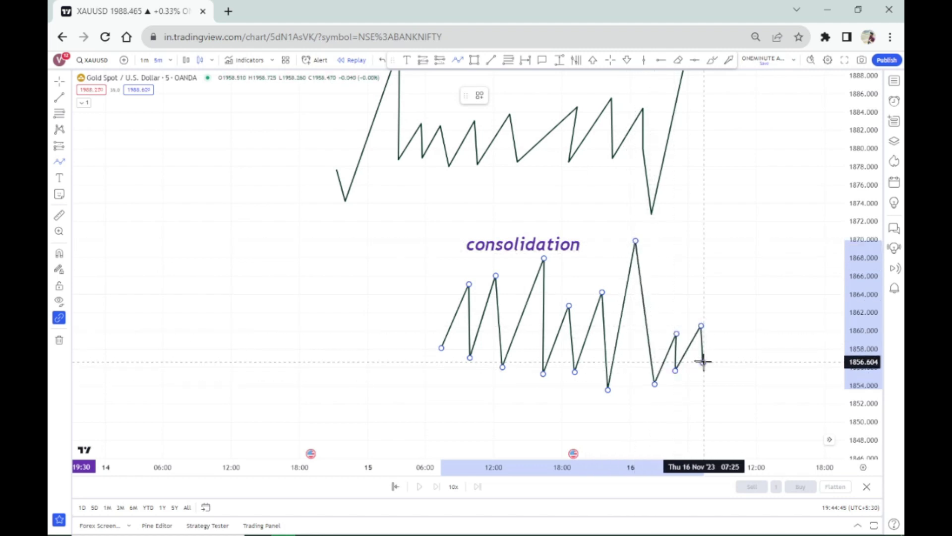
double_click(702, 362)
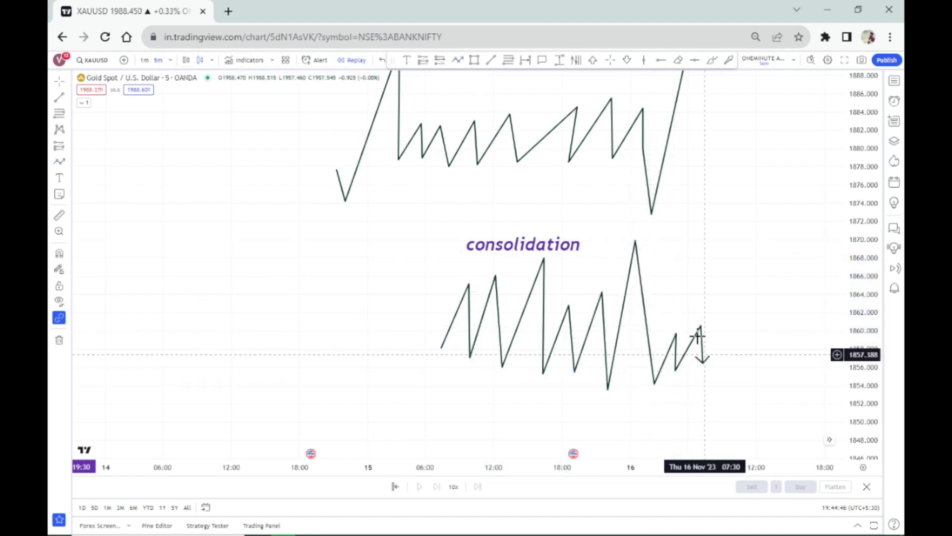
left_click(644, 291)
key("Delete")
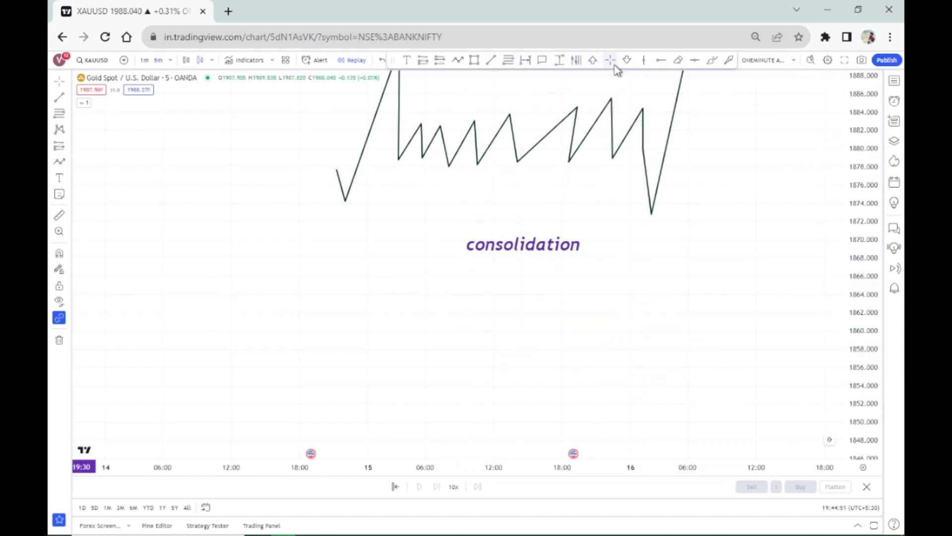
Sketch a wavy range with the Brush below the consolidation label, adding a line under its lows, a rising stroke and a line along its highs
left_click(712, 61)
mouse_move(414, 362)
left_mouse_down()
mouse_move(514, 308)
mouse_move(663, 355)
mouse_move(822, 277)
left_mouse_up()
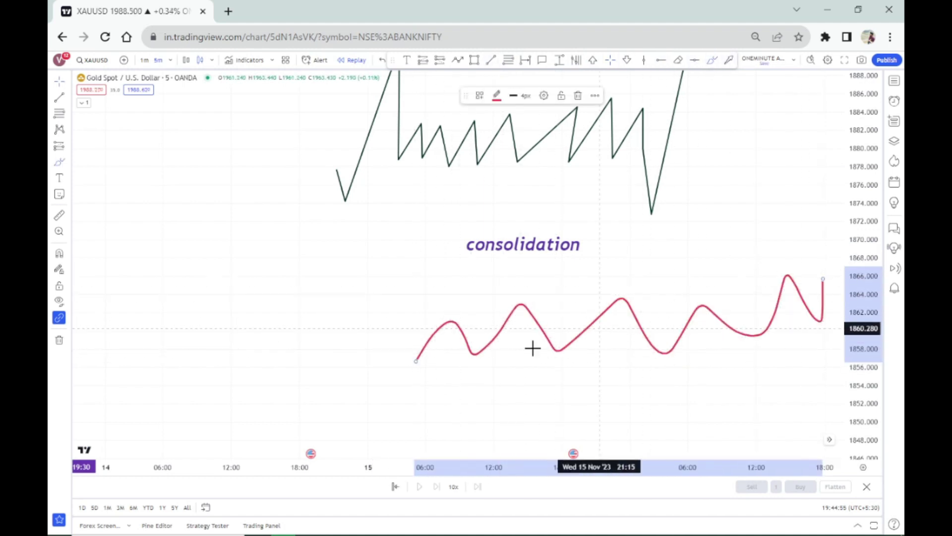
left_click(402, 359)
left_click(711, 354)
left_click(669, 353)
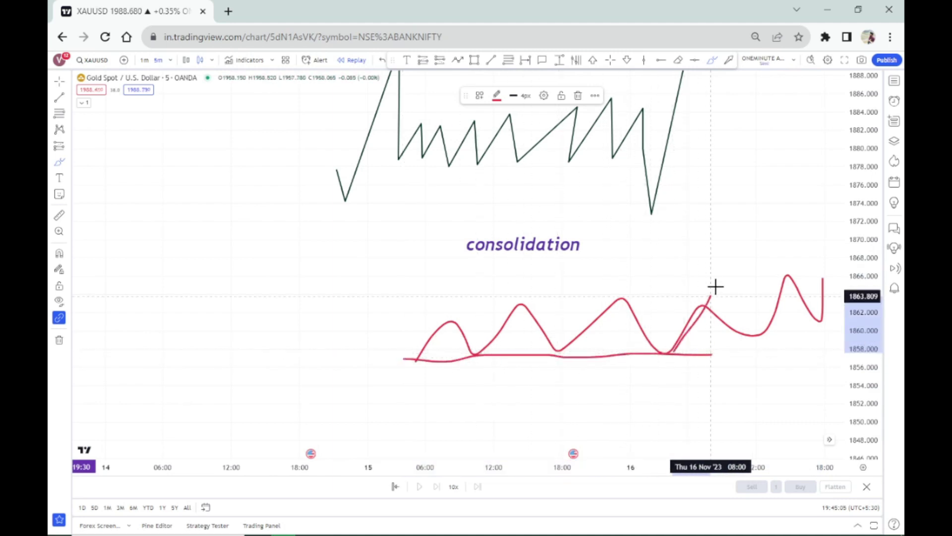
left_click(724, 271)
left_click(457, 302)
left_click(792, 289)
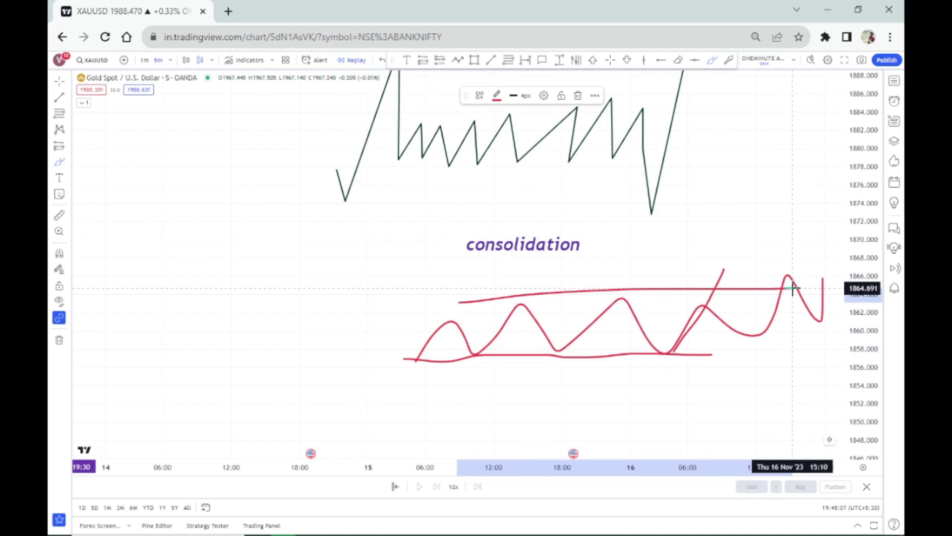
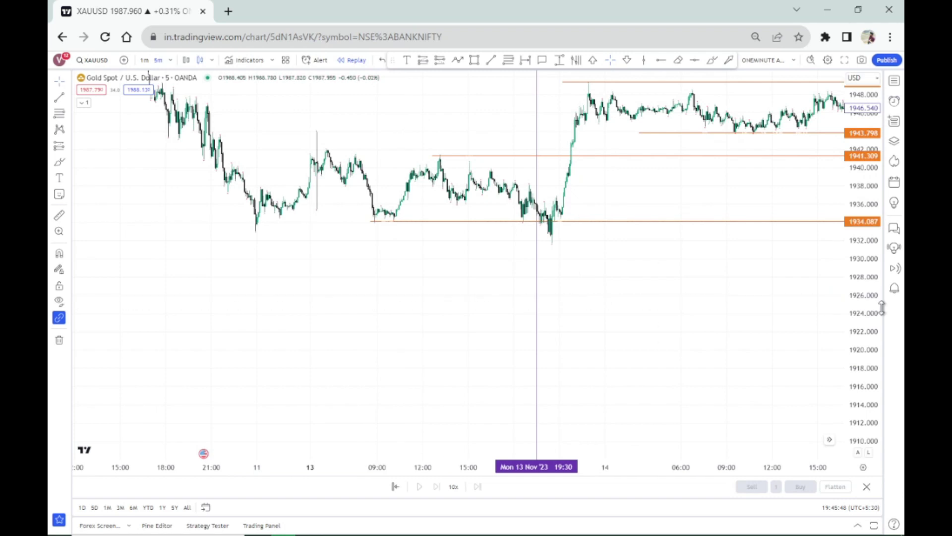
Draw a horizontal trend line at about 1943.8 across the tall wick's high at the start of 13 November
left_click_drag(865, 274, 865, 258)
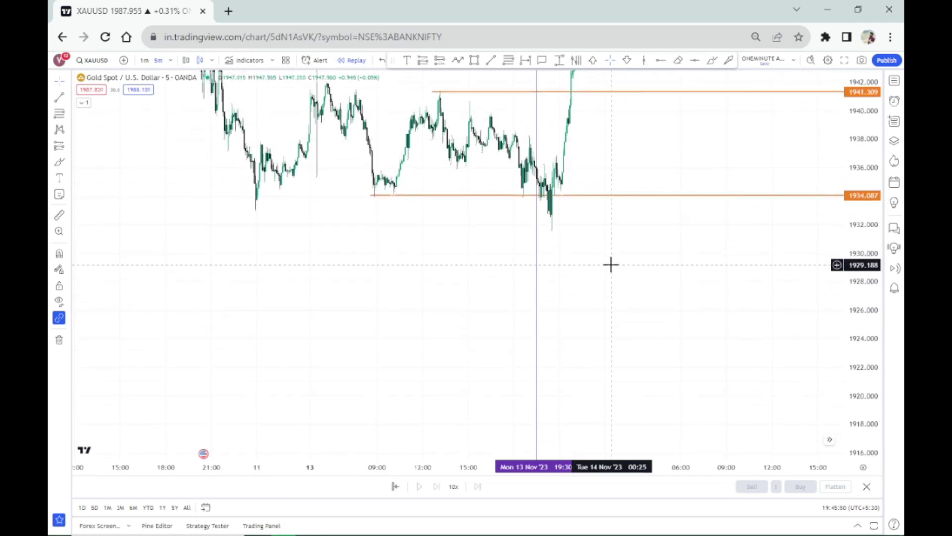
left_click_drag(610, 264, 774, 371)
scroll(506, 355, "up", 4)
left_click_drag(387, 362, 555, 407)
scroll(488, 399, "up", 2)
scroll(488, 399, "up", 2)
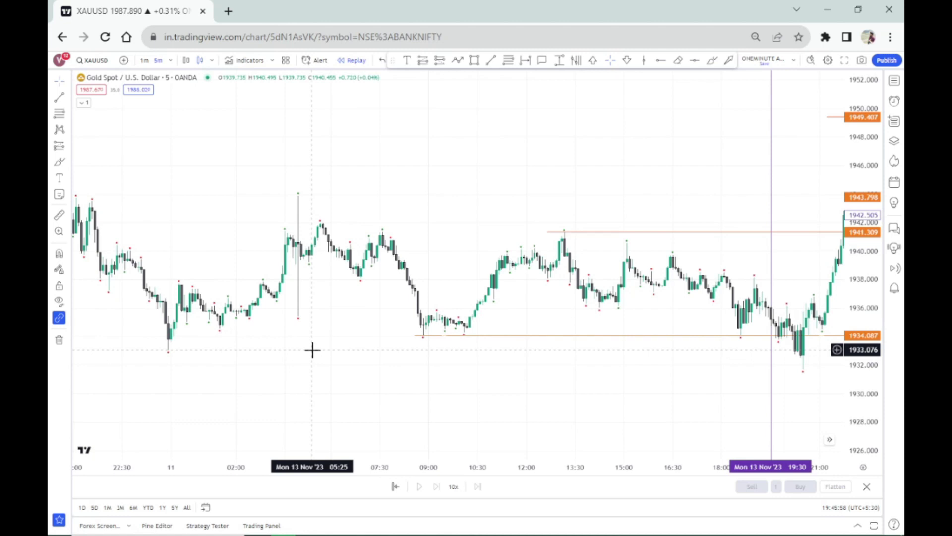
left_click(491, 60)
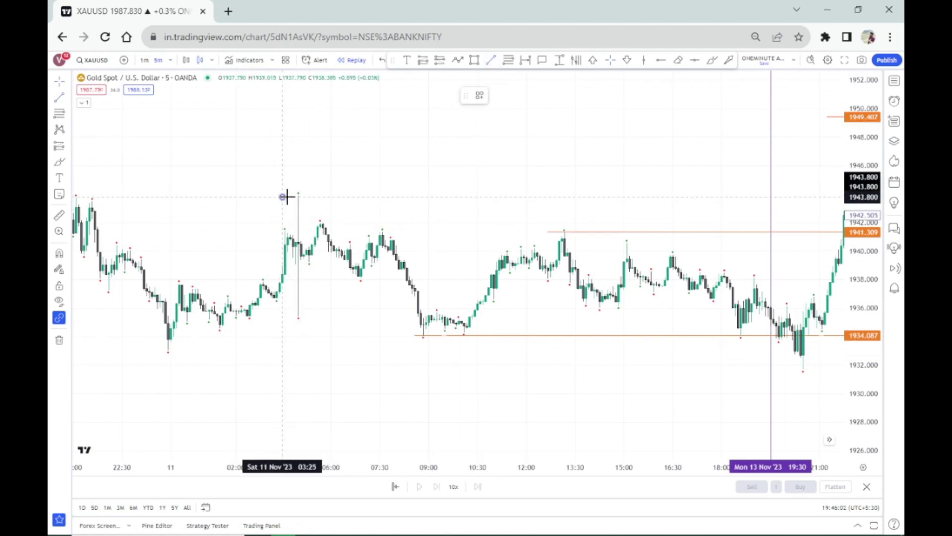
left_click(676, 197)
Draw a horizontal trend line at about 1935.5 near the low of the same tall wick, and delete it
left_click(491, 59)
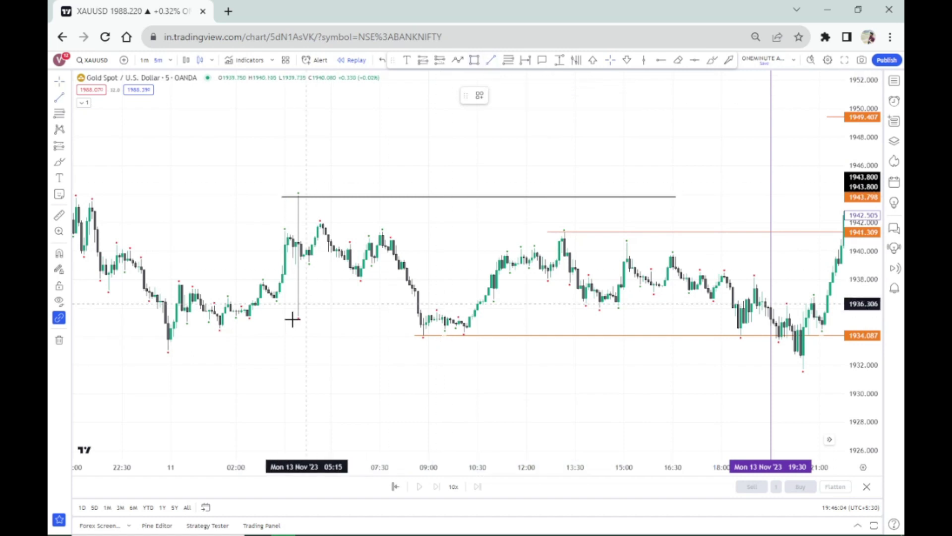
left_click(274, 315)
left_click(616, 318)
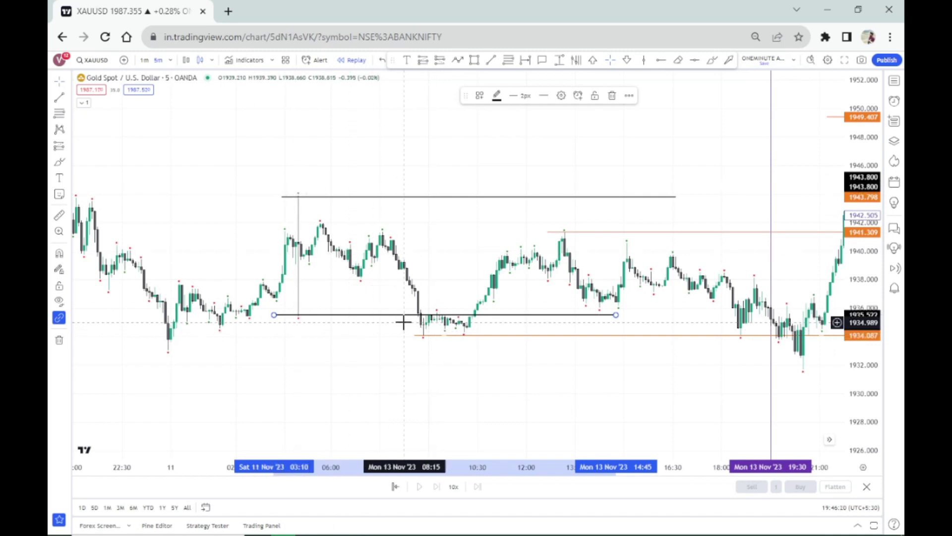
left_click_drag(408, 368, 411, 289)
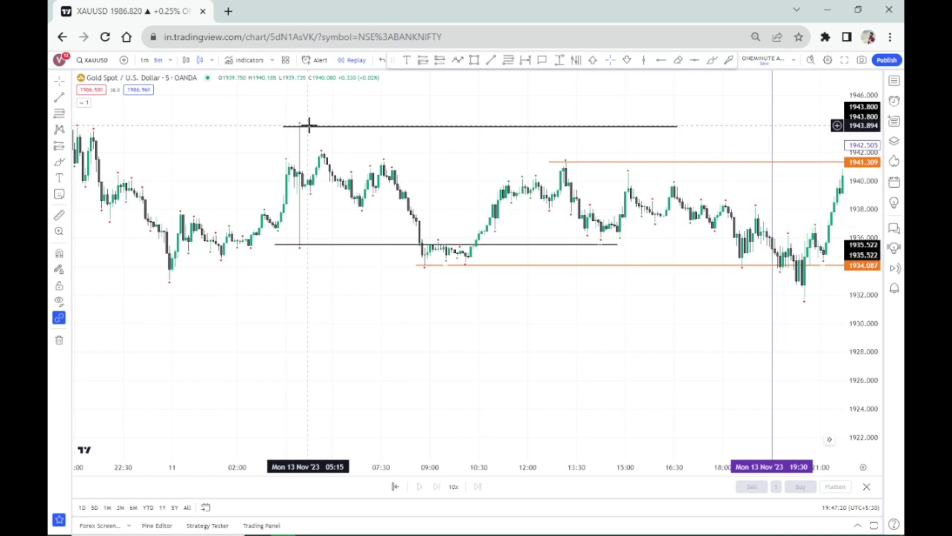
left_click(515, 247)
left_click(613, 96)
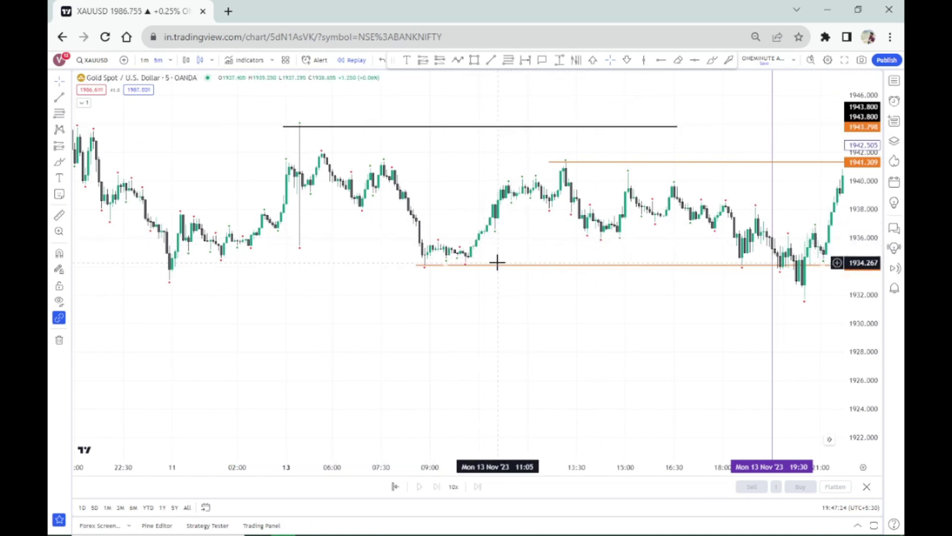
Draw a descending trend line along the falling highs of 13 November, from about 1940.07 to about 1934.80
left_click_drag(551, 293, 472, 299)
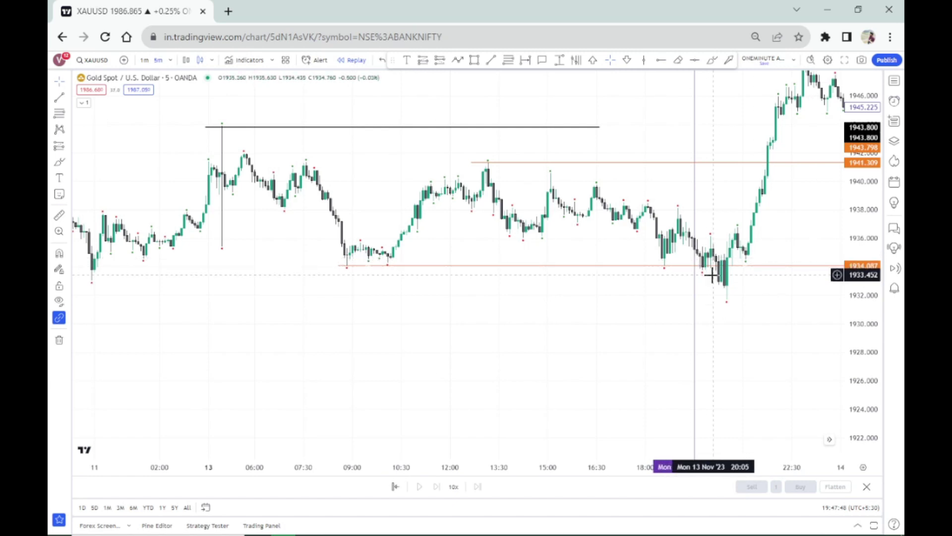
scroll(635, 307, "up", 2)
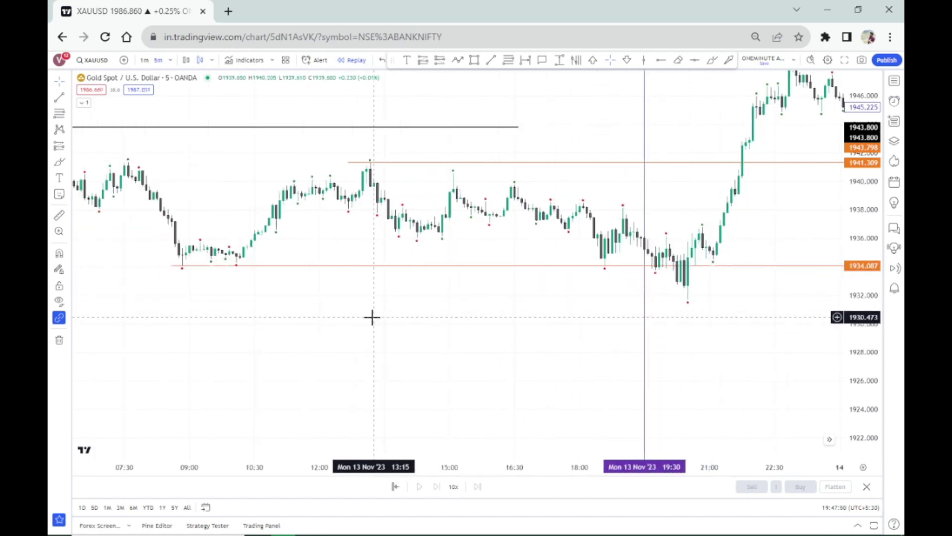
left_click(191, 270)
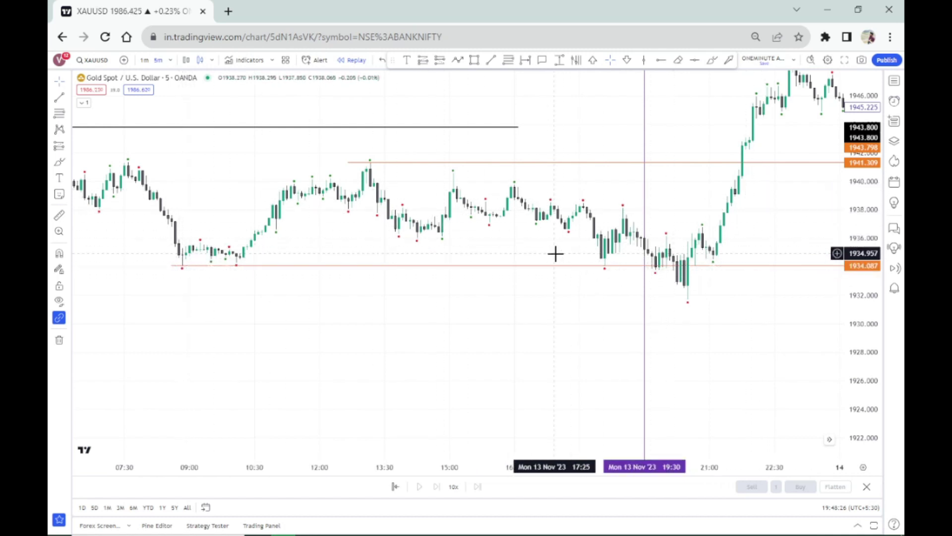
left_click(491, 60)
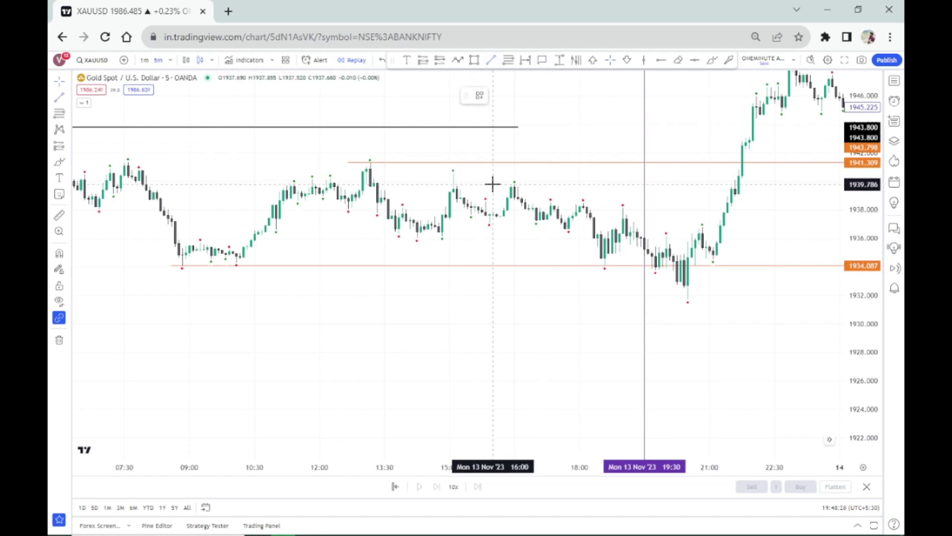
left_click(508, 179)
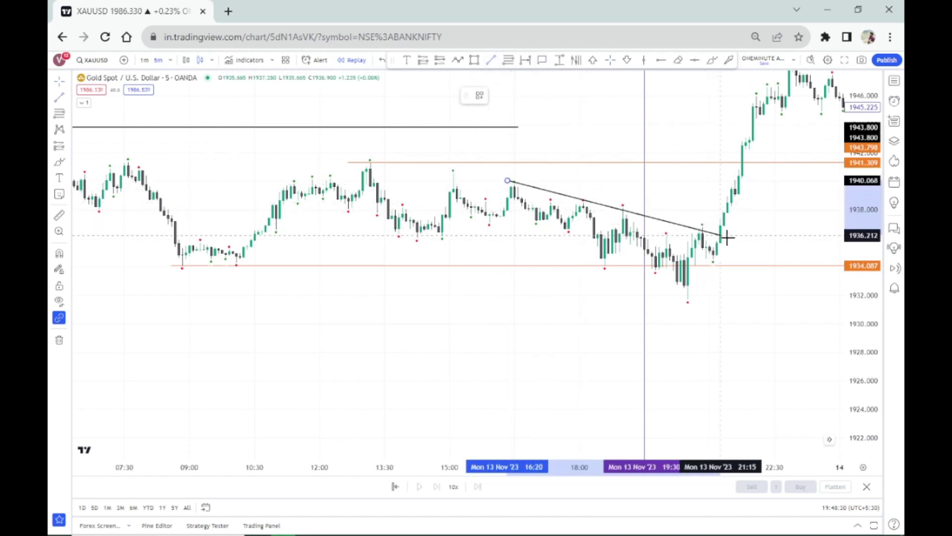
left_click(741, 255)
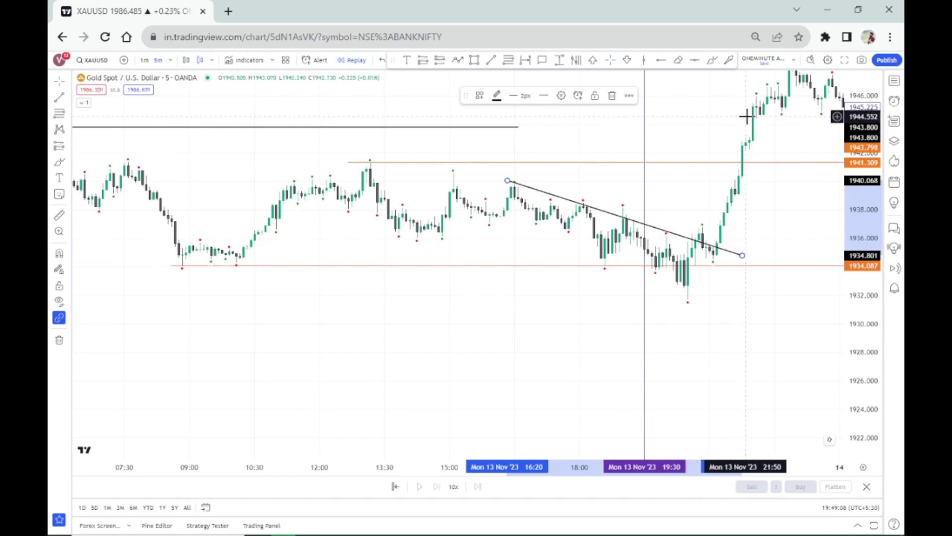
Examine the rally after the 13 November range and the wider price action back to 7 November
scroll(749, 124, "down", 3)
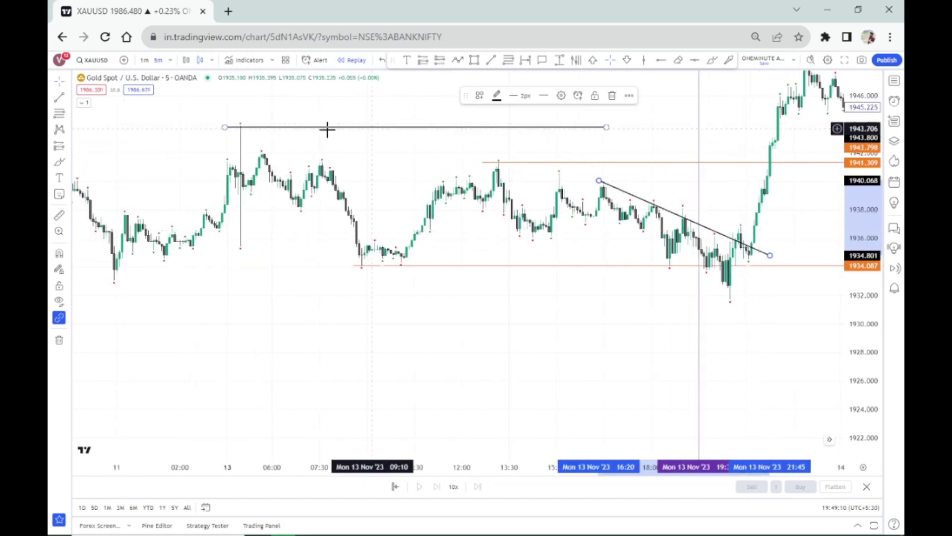
left_click_drag(794, 121, 697, 139)
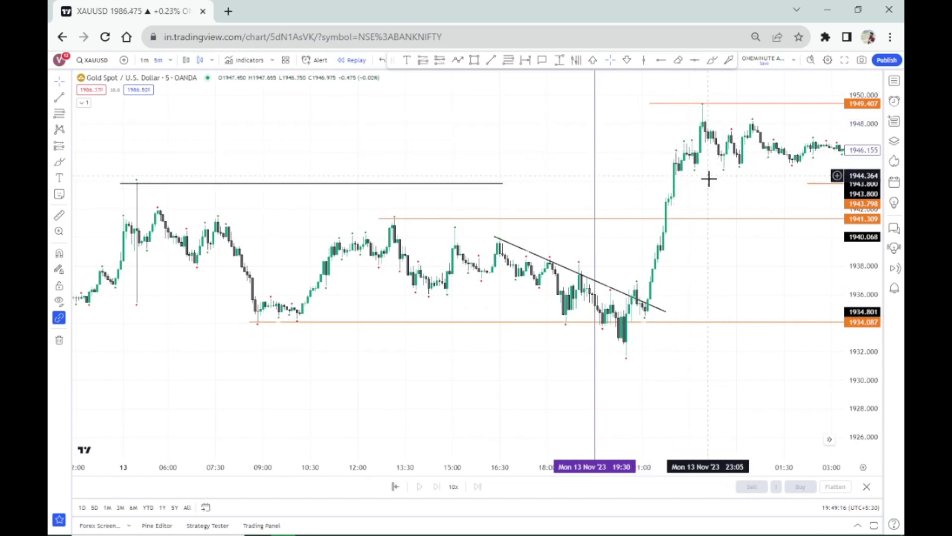
left_click_drag(712, 175, 580, 210)
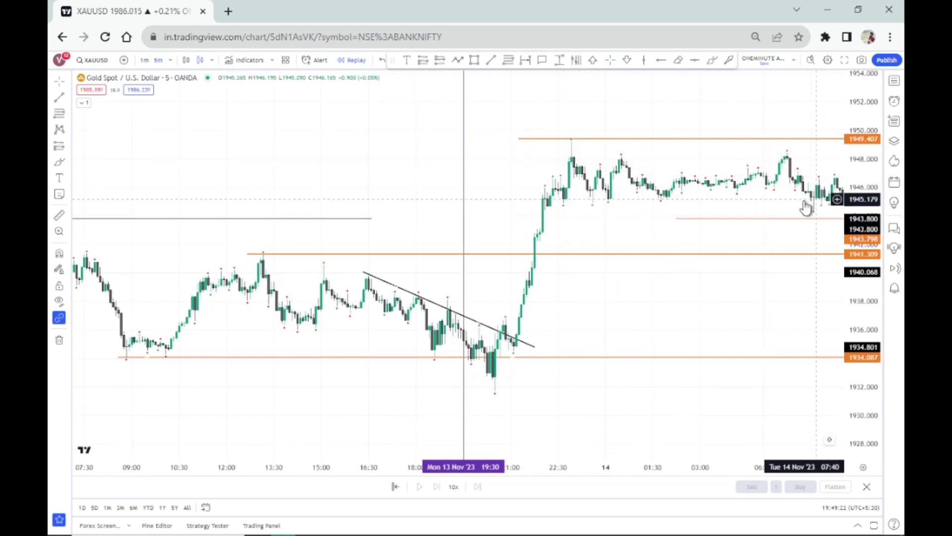
scroll(676, 217, "down", 6)
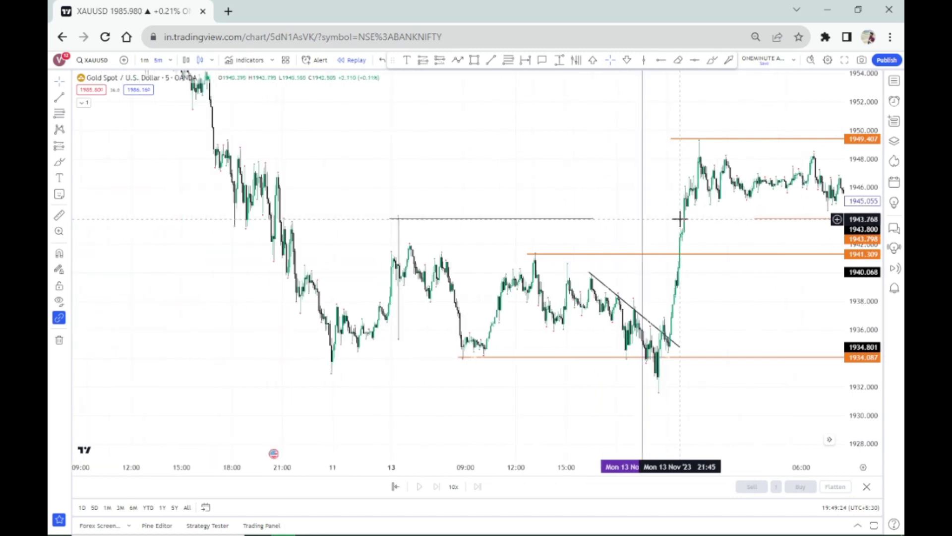
scroll(680, 218, "down", 2)
left_click_drag(489, 177, 627, 312)
left_click_drag(843, 199, 837, 327)
scroll(582, 246, "down", 5)
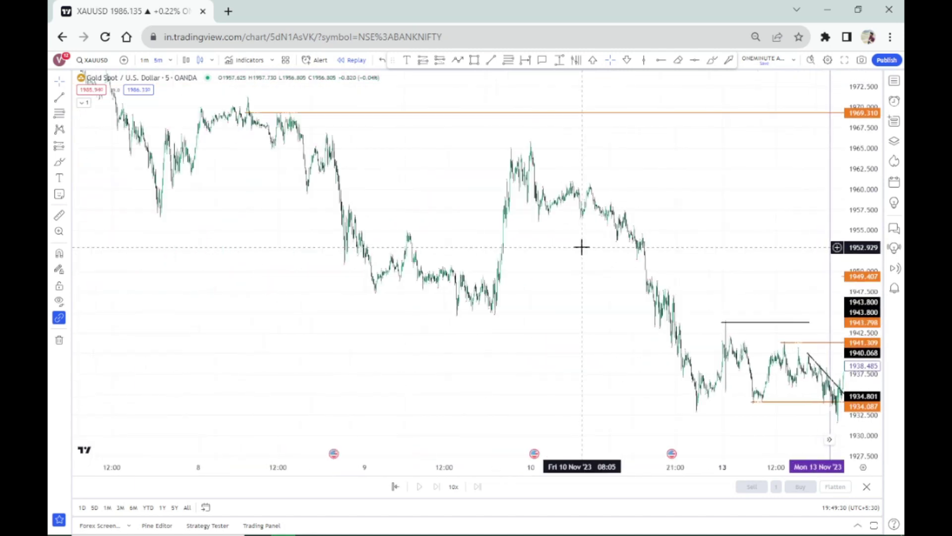
scroll(581, 246, "down", 1)
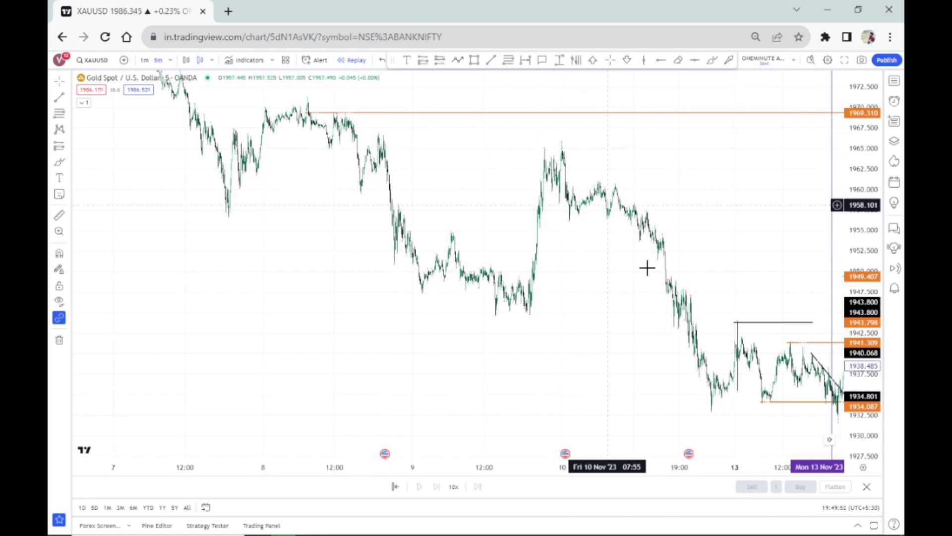
left_click_drag(649, 323, 357, 237)
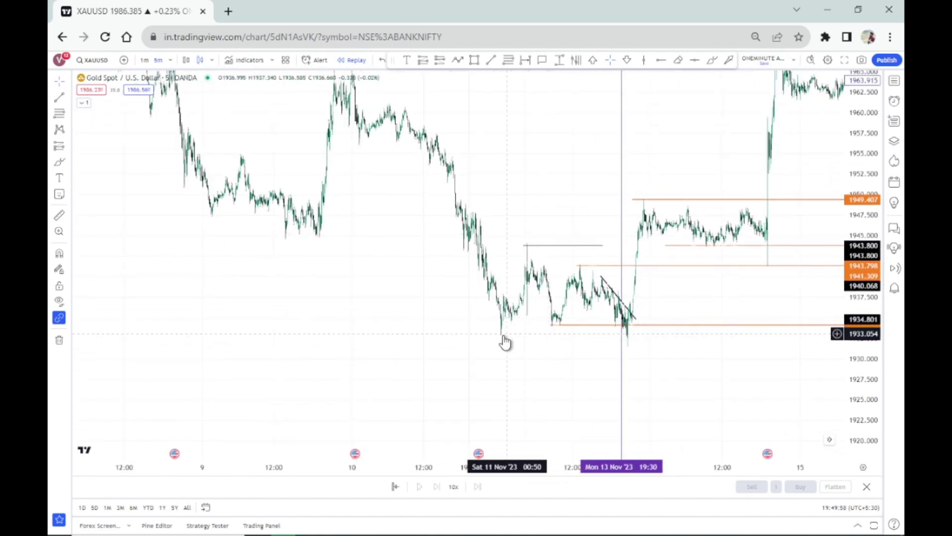
Draw a horizontal ray at about 1933.12 from the low made late on 10 November
scroll(699, 355, "up", 3)
left_click_drag(612, 357, 767, 361)
scroll(695, 351, "up", 3)
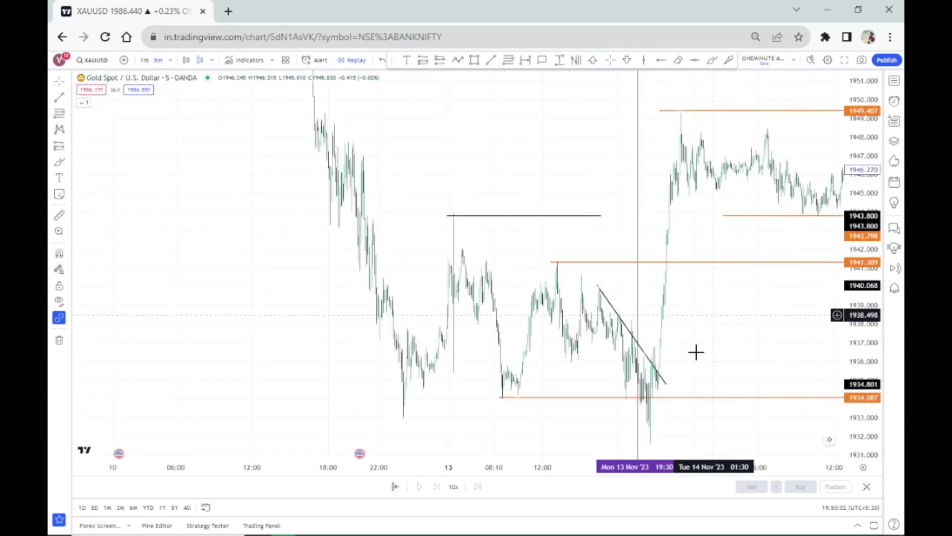
left_click_drag(661, 351, 764, 277)
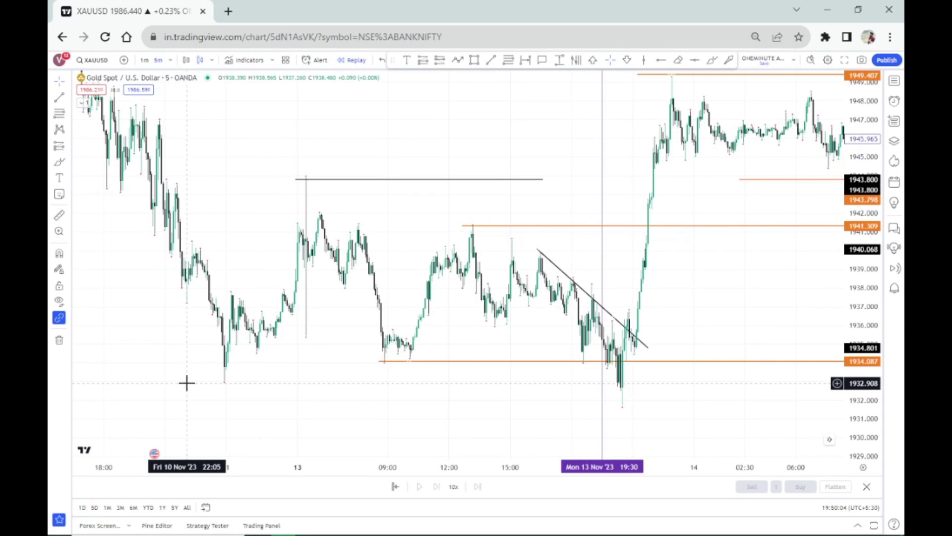
left_click(661, 63)
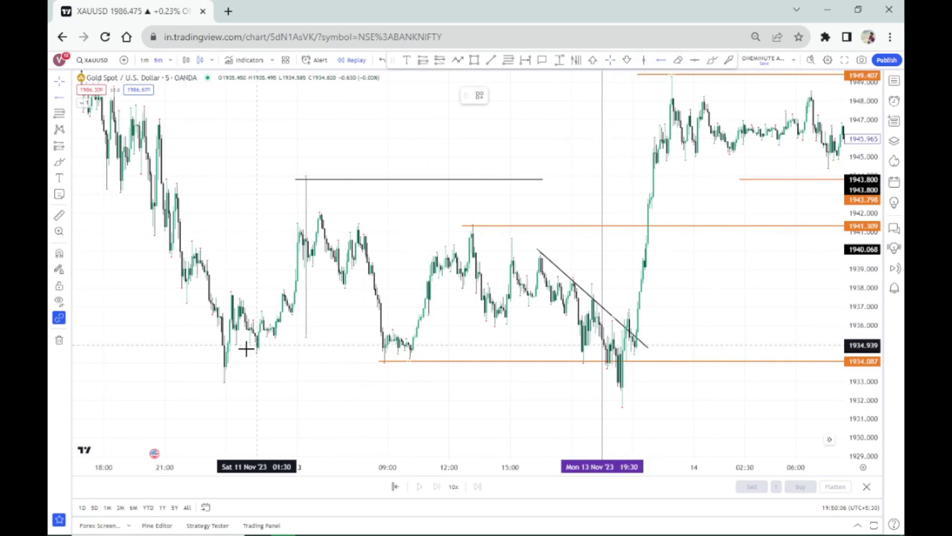
left_click(209, 379)
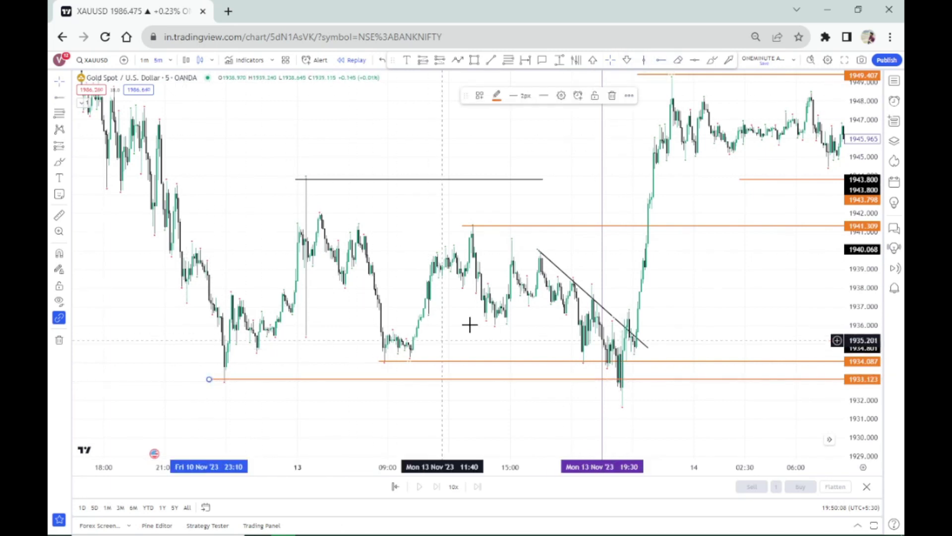
Delete the descending trend line, the horizontal line at 1943.8 and the rays at 1941.309 and 1934.087
left_click(558, 272)
left_click(613, 96)
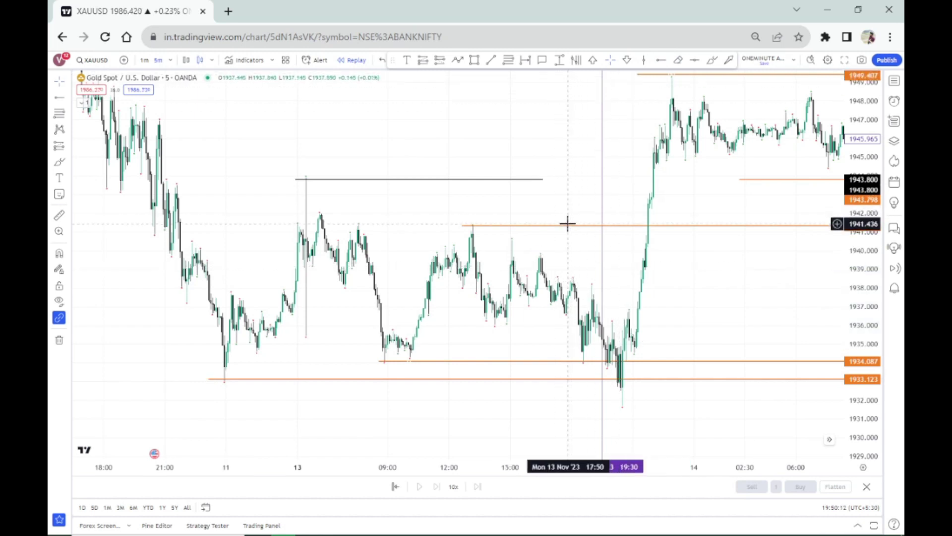
left_click(560, 227)
left_click(614, 99)
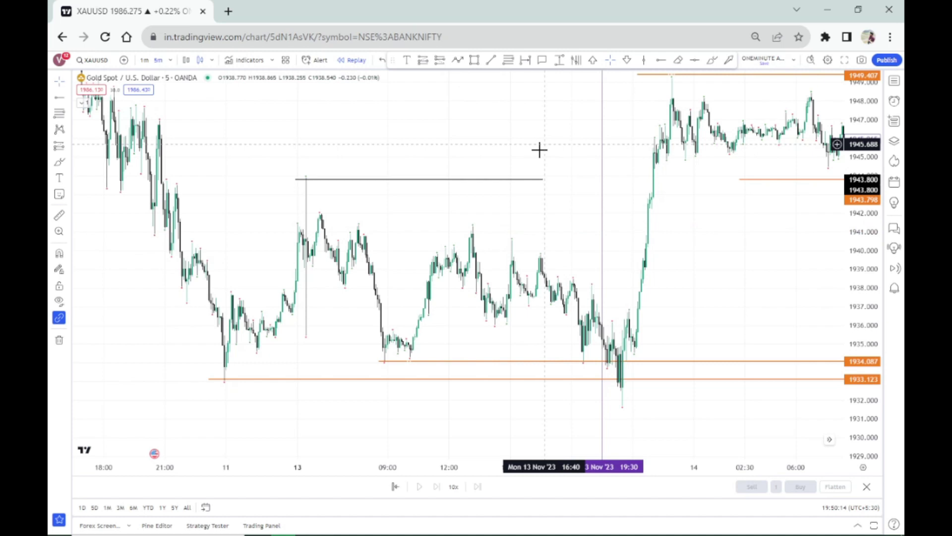
left_click(510, 180)
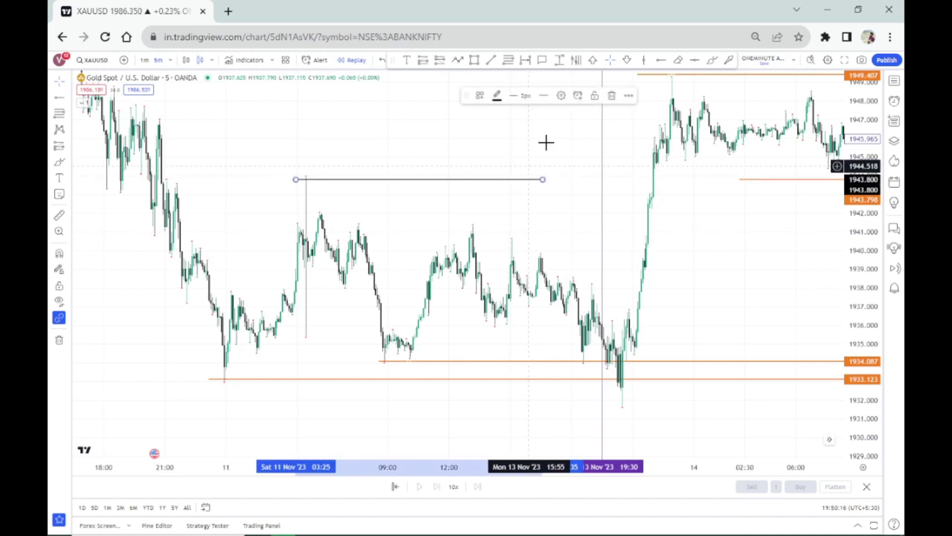
left_click(614, 98)
left_click(451, 362)
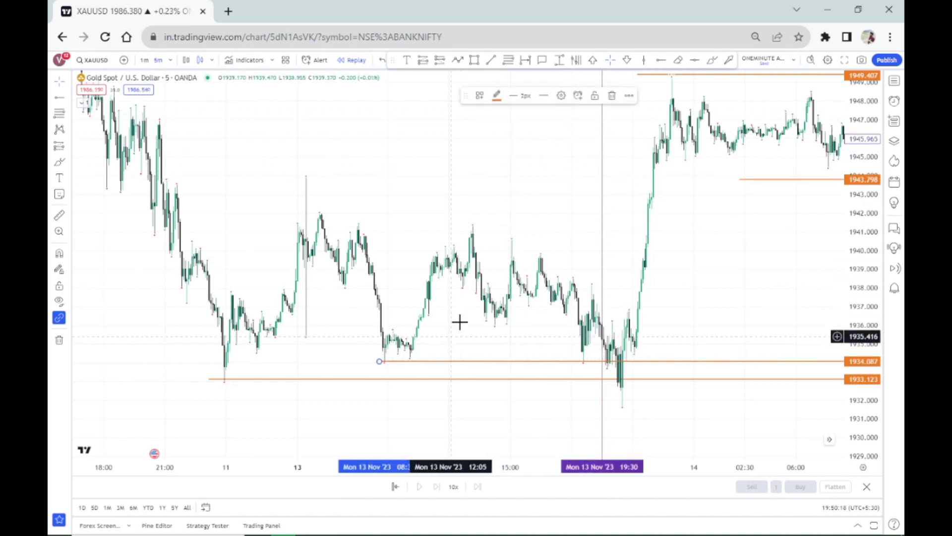
left_click(612, 97)
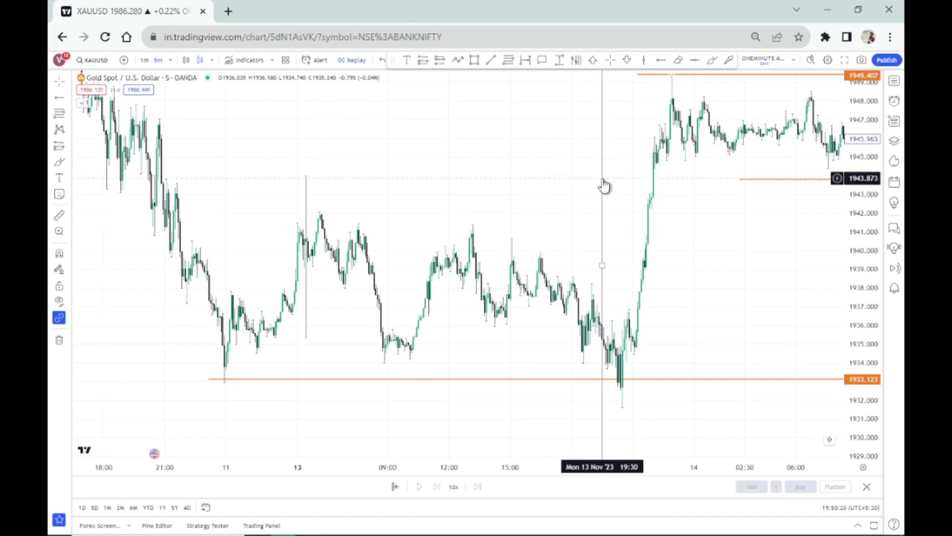
Examine the larger range from 8 to 15 November between the 1933.123 and 1969.310 rays
left_click_drag(865, 130, 750, 359)
scroll(680, 326, "down", 5)
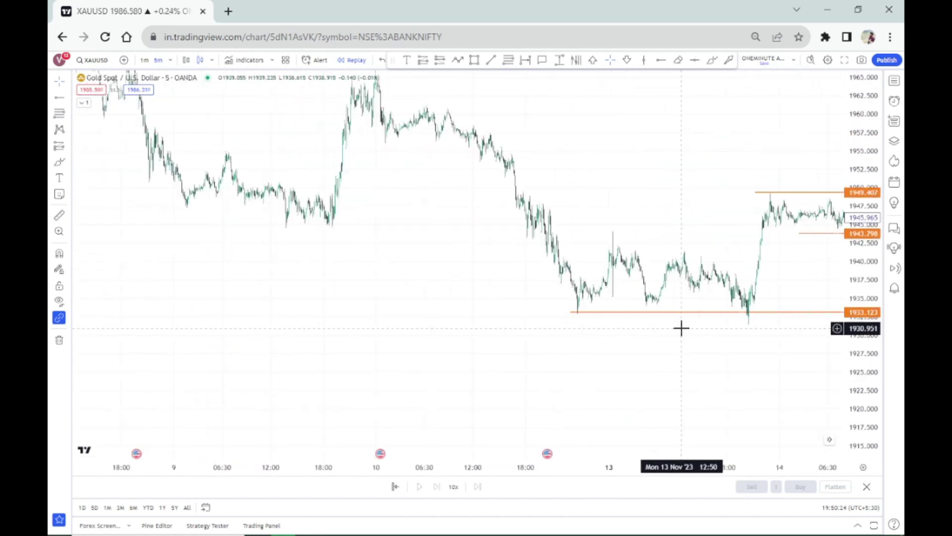
left_click_drag(665, 187, 646, 253)
scroll(602, 270, "down", 3)
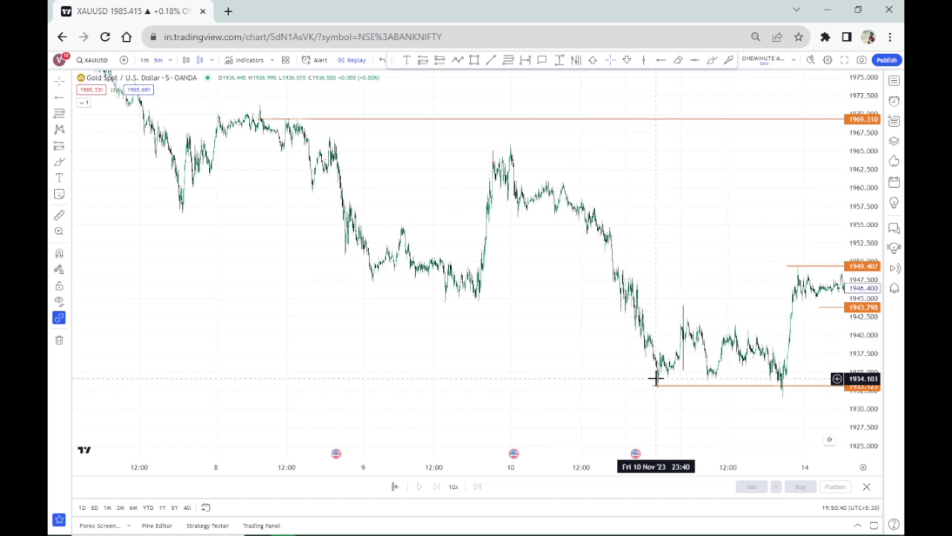
left_click_drag(704, 242, 460, 226)
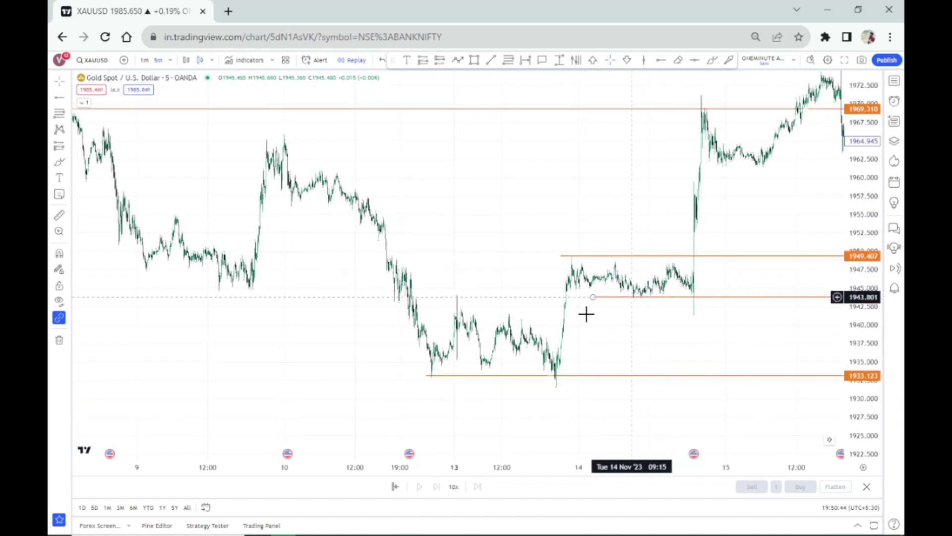
left_click_drag(462, 277, 602, 245)
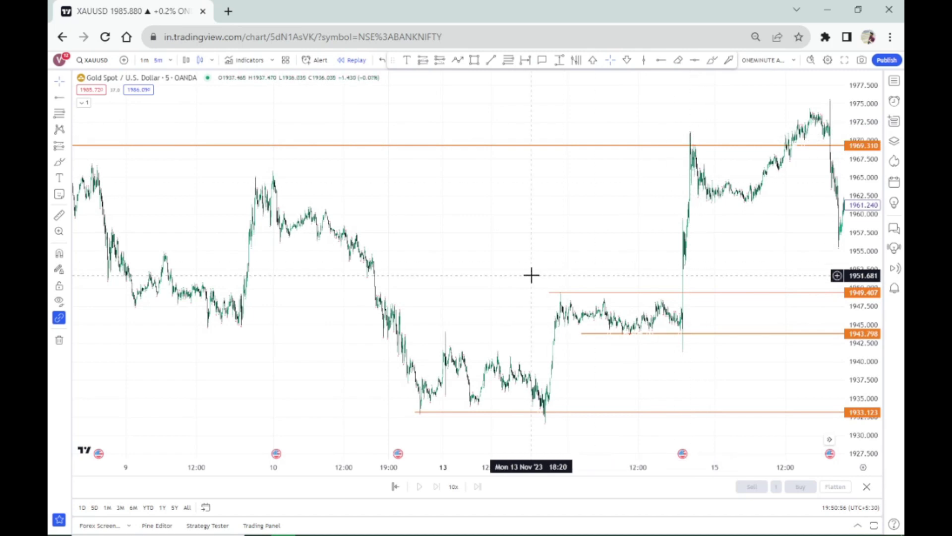
left_click_drag(531, 277, 610, 215)
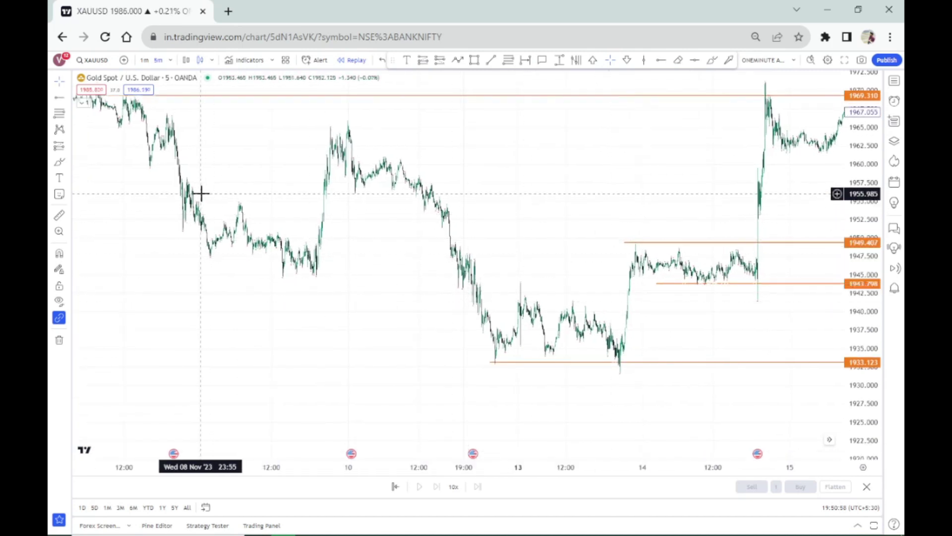
left_click_drag(192, 166, 278, 189)
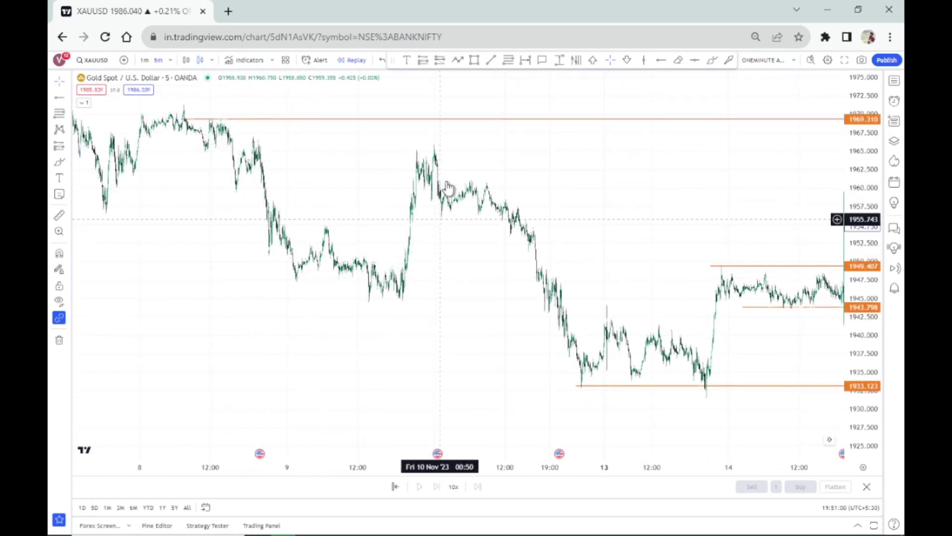
Examine the price action around the 1933.123 ray, including the dip below it late on 13 November
left_click_drag(644, 274, 469, 207)
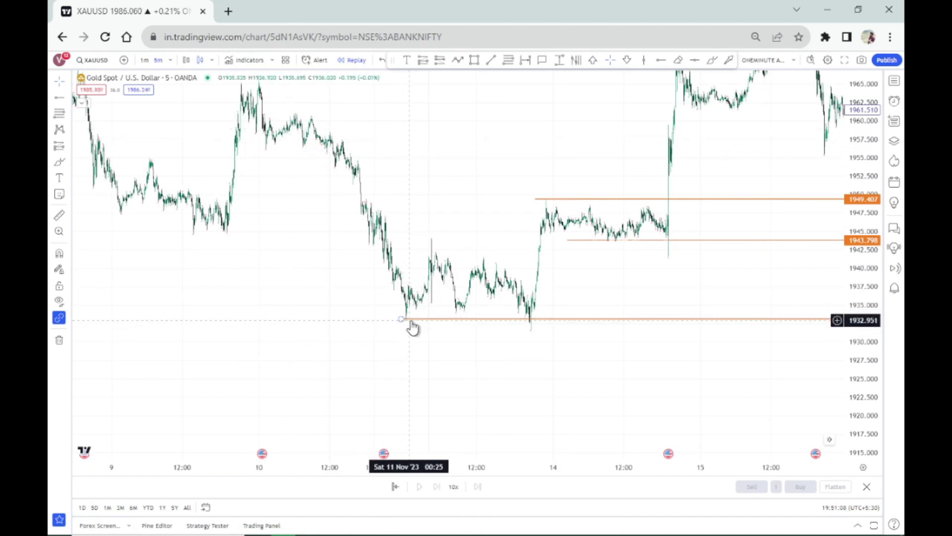
scroll(620, 359, "up", 3)
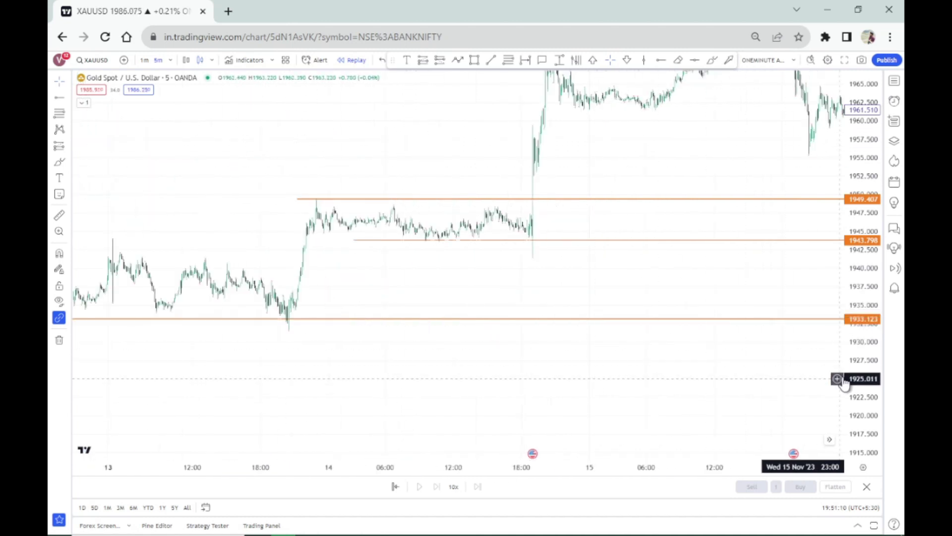
left_click_drag(865, 356, 336, 339)
scroll(447, 336, "down", 2)
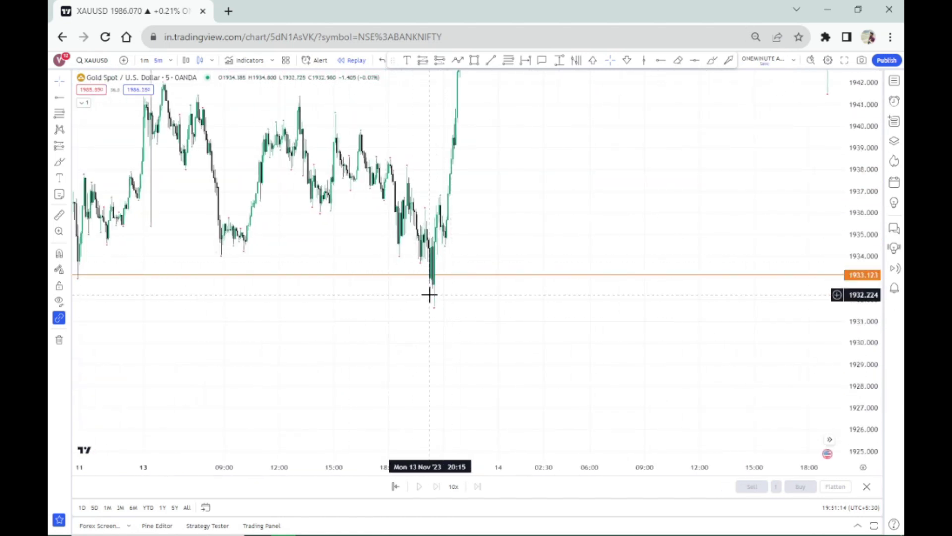
scroll(433, 306, "down", 2)
scroll(652, 283, "down", 4)
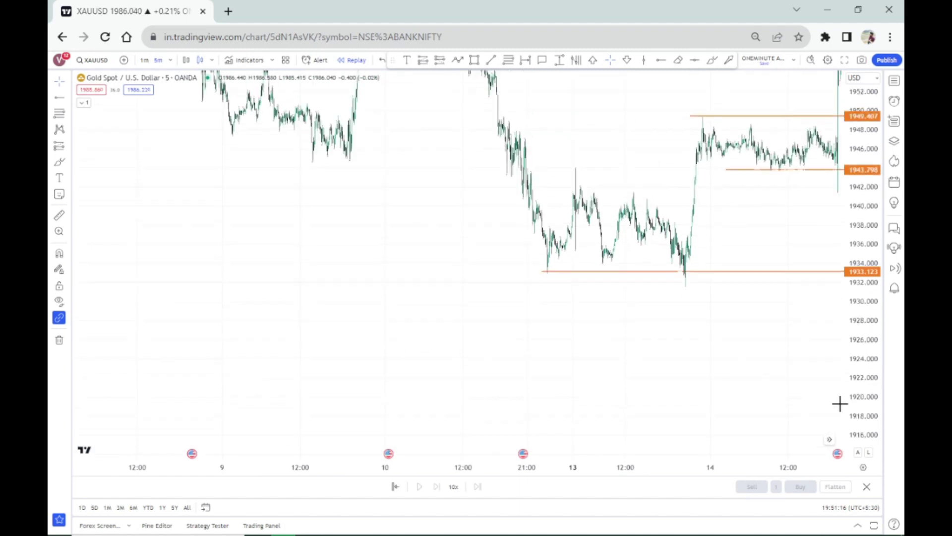
scroll(732, 377, "down", 2)
left_click_drag(671, 328, 606, 420)
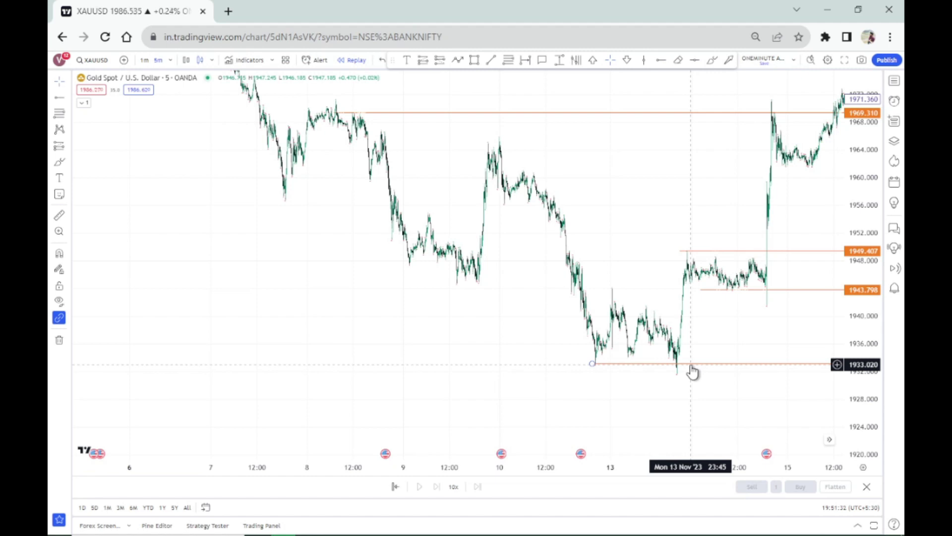
Draw a rectangle just below the 1933.123 ray at the 13 November low, spanning about 1932.93 to 1931.06
left_click_drag(693, 372, 594, 321)
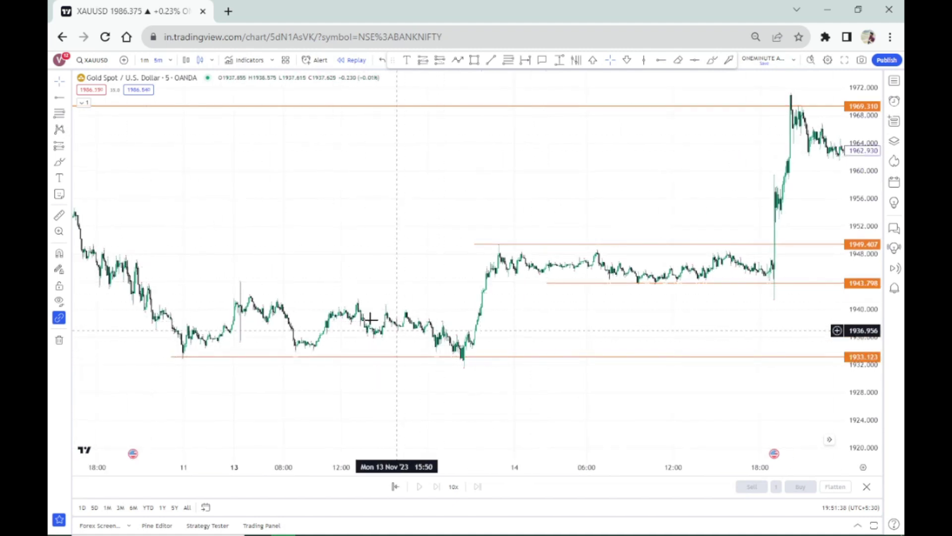
left_click_drag(333, 260, 475, 283)
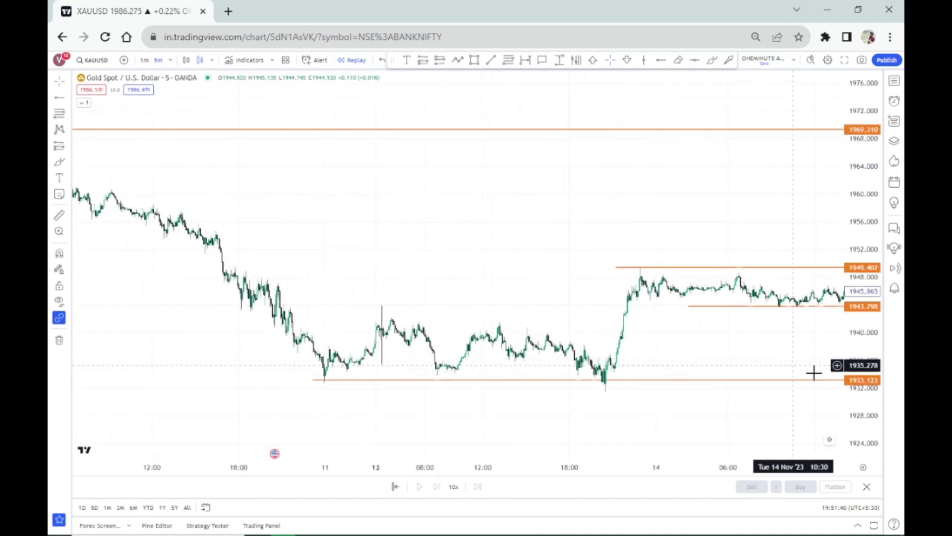
left_click_drag(863, 373, 825, 195)
left_click_drag(731, 414, 745, 203)
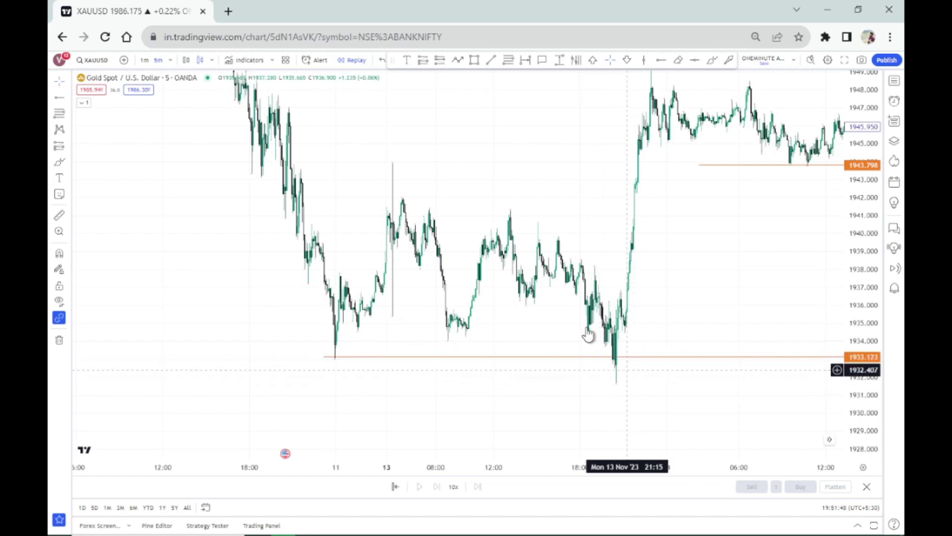
left_click(474, 61)
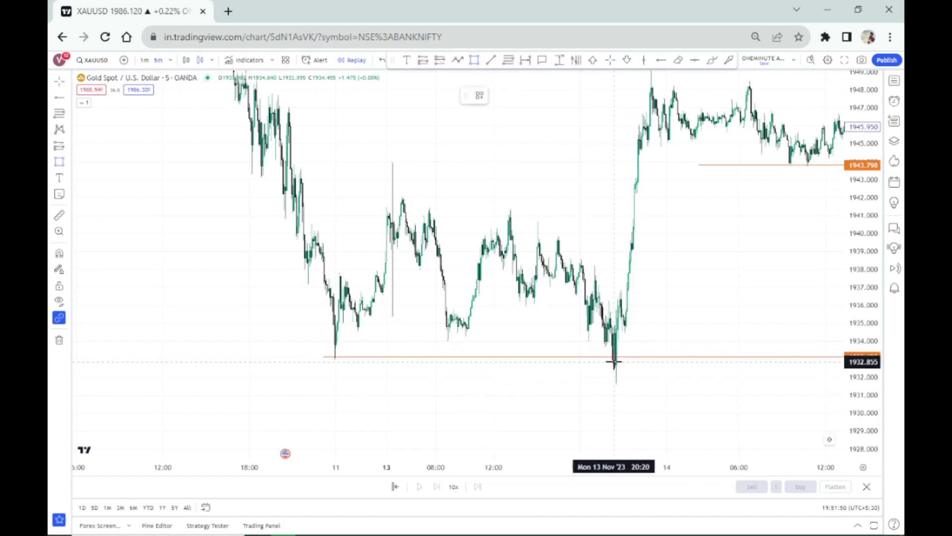
left_click_drag(611, 360, 644, 395)
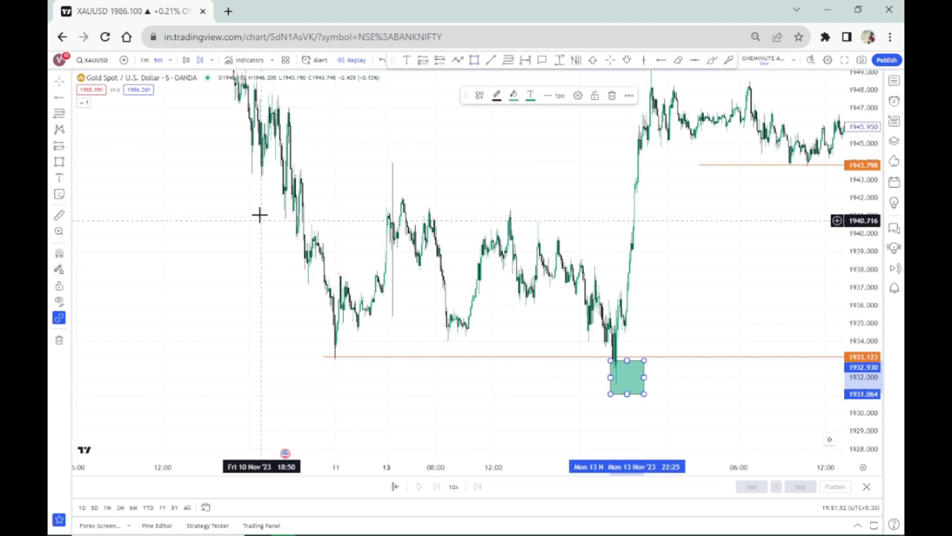
Sketch an arrowed path below the 1933.123 ray: a rise, a sideways zigzag, a drop to about 1918 and a rally to about 1935
left_click_drag(675, 279, 694, 391)
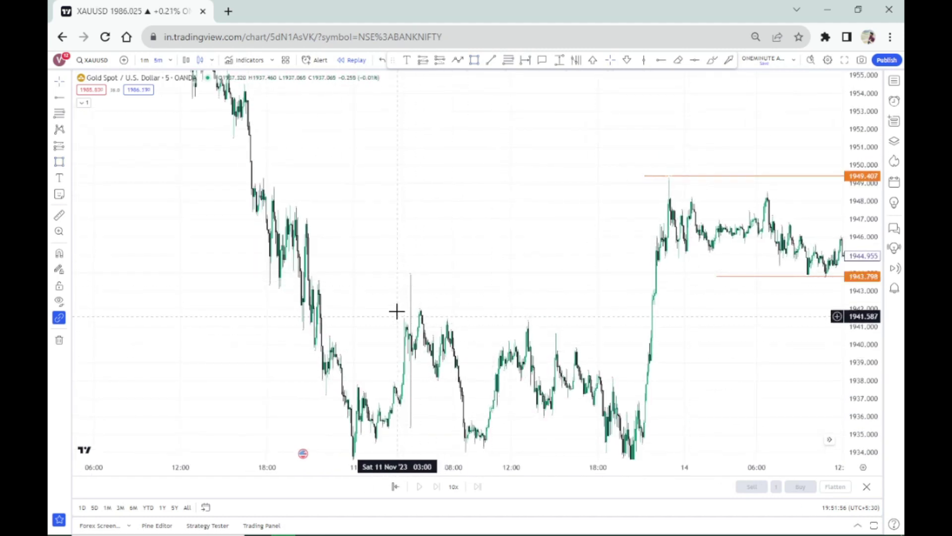
left_click_drag(744, 217, 627, 222)
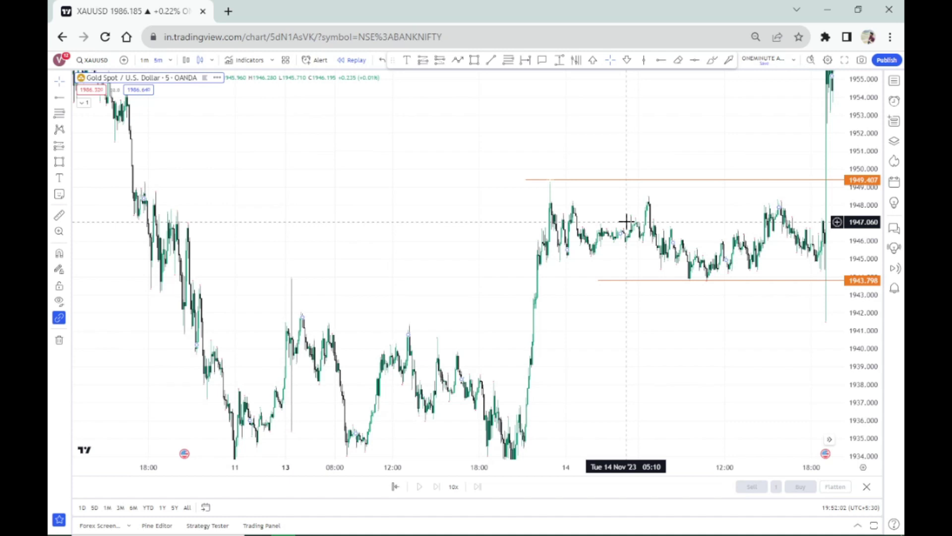
left_click_drag(526, 443, 553, 359)
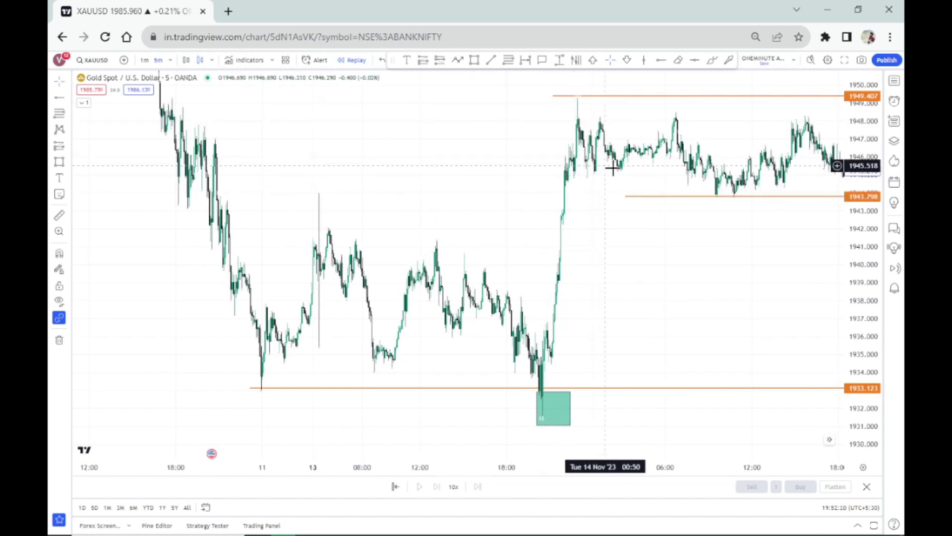
left_click_drag(759, 205, 621, 260)
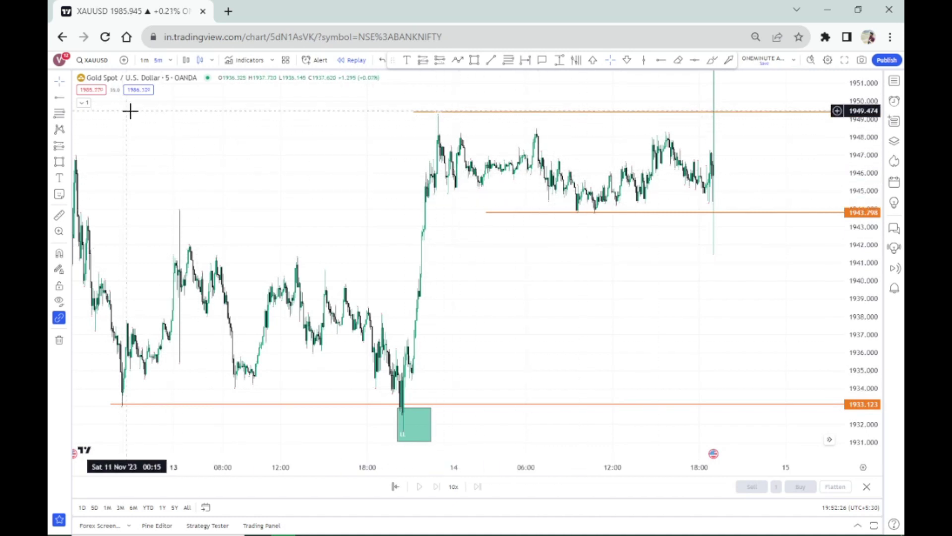
left_click_drag(578, 342, 447, 176)
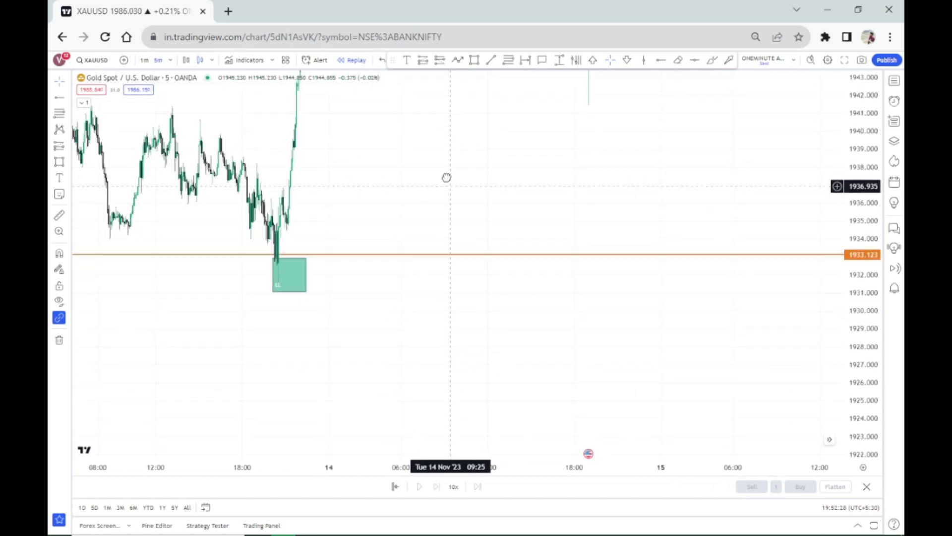
left_click(458, 60)
left_click(372, 371)
left_click(424, 193)
left_click(448, 322)
left_click(465, 277)
left_click(482, 339)
left_click(499, 287)
left_click(499, 342)
left_click(515, 293)
left_click(530, 330)
left_click(544, 286)
left_click(559, 324)
left_click(584, 296)
left_click(596, 350)
left_click(614, 287)
left_click(627, 331)
left_click(639, 305)
left_click(676, 279)
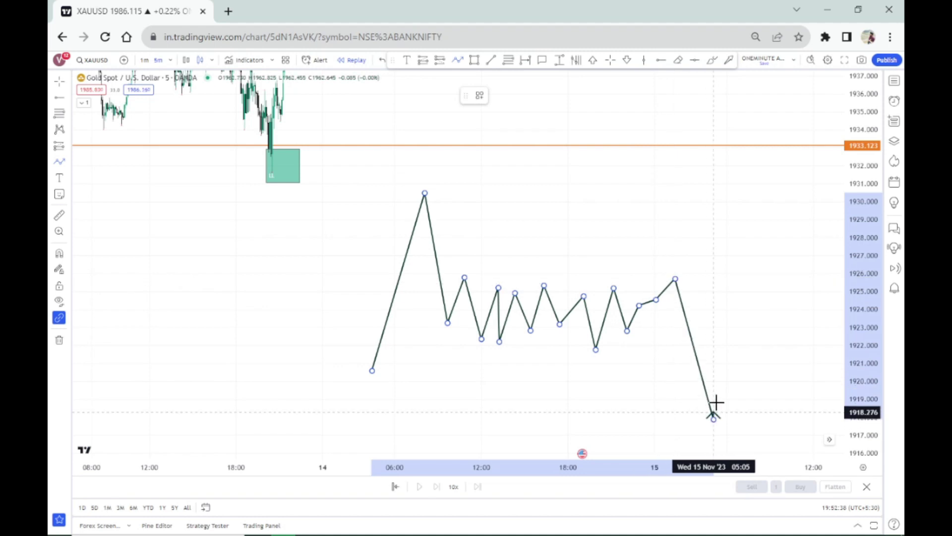
left_click(714, 419)
double_click(783, 114)
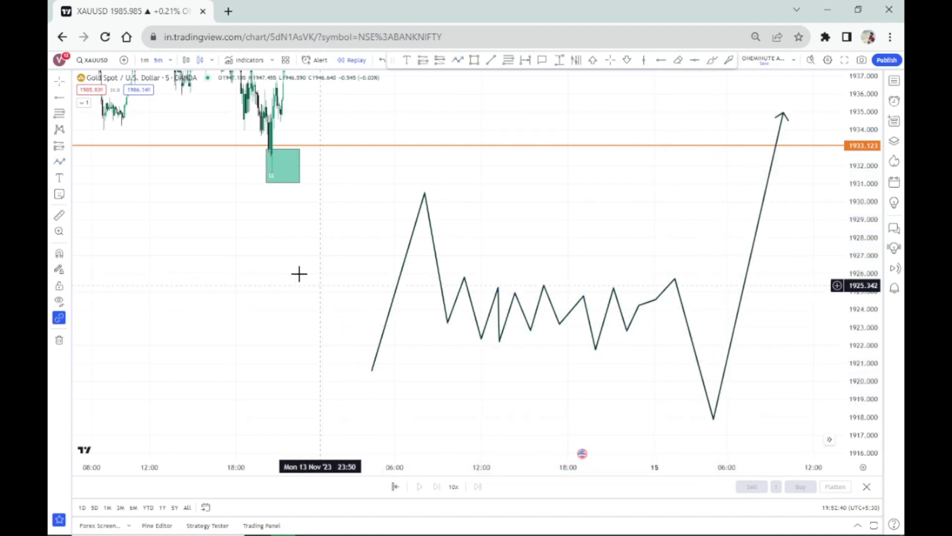
Examine the 14 November range between the 1943.798 and 1949.407 rays and the move out of it to the 1969.310 ray
left_click_drag(300, 273, 572, 382)
left_click_drag(569, 343, 495, 342)
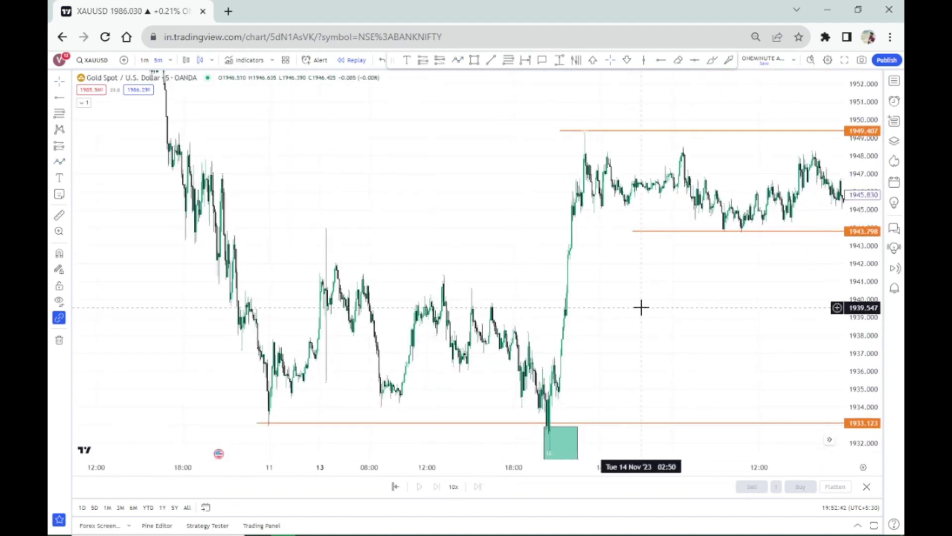
left_click_drag(640, 306, 453, 334)
left_click_drag(295, 232, 417, 266)
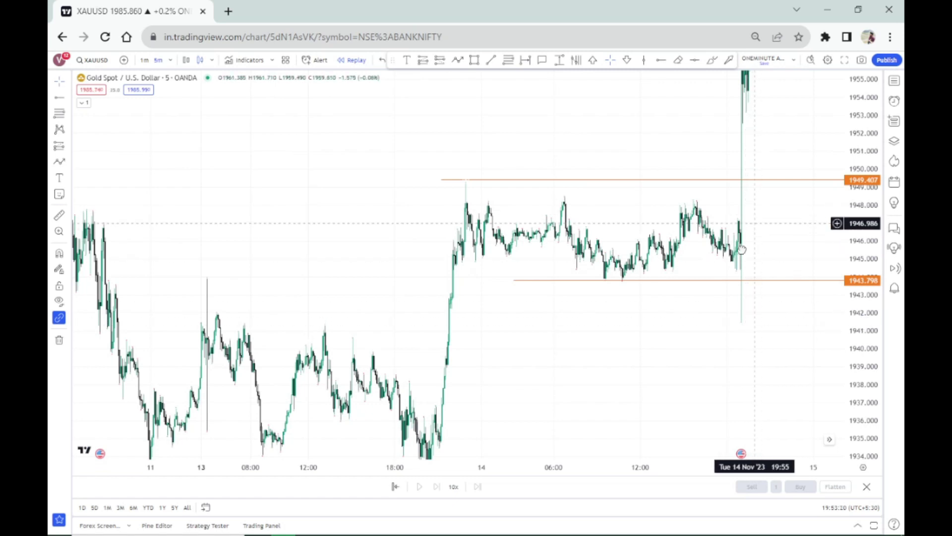
scroll(676, 338, "up", 3)
left_click_drag(676, 337, 489, 367)
left_click_drag(340, 246, 485, 430)
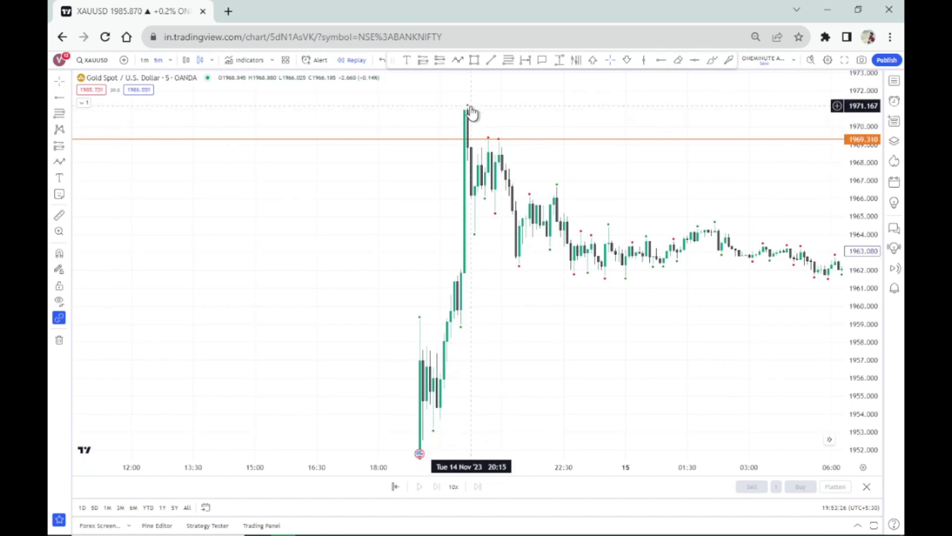
scroll(504, 119, "down", 8)
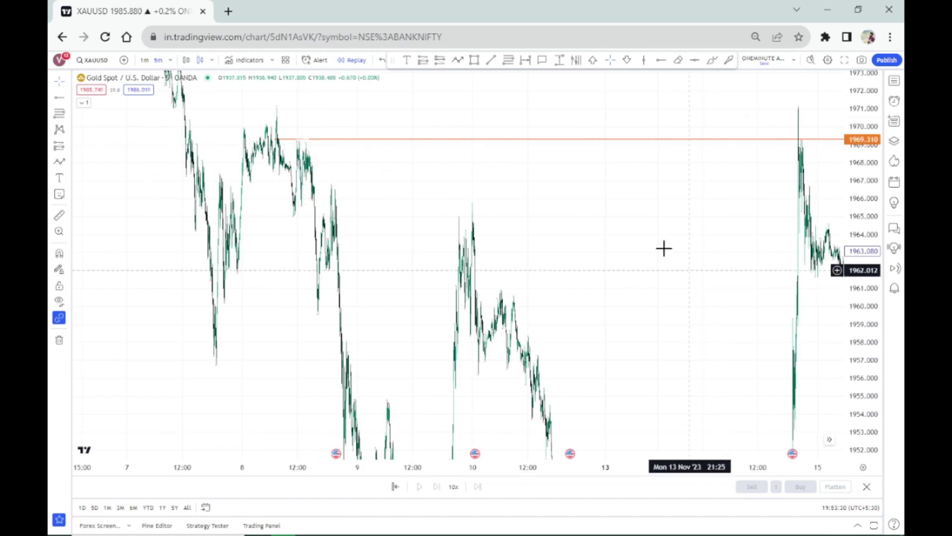
Examine how price behaves around the 1969.310 ray from late 14 November through 15 November
scroll(690, 266, "right", 10)
scroll(415, 240, "up", 3)
scroll(308, 278, "up", 3)
scroll(355, 319, "left", 8)
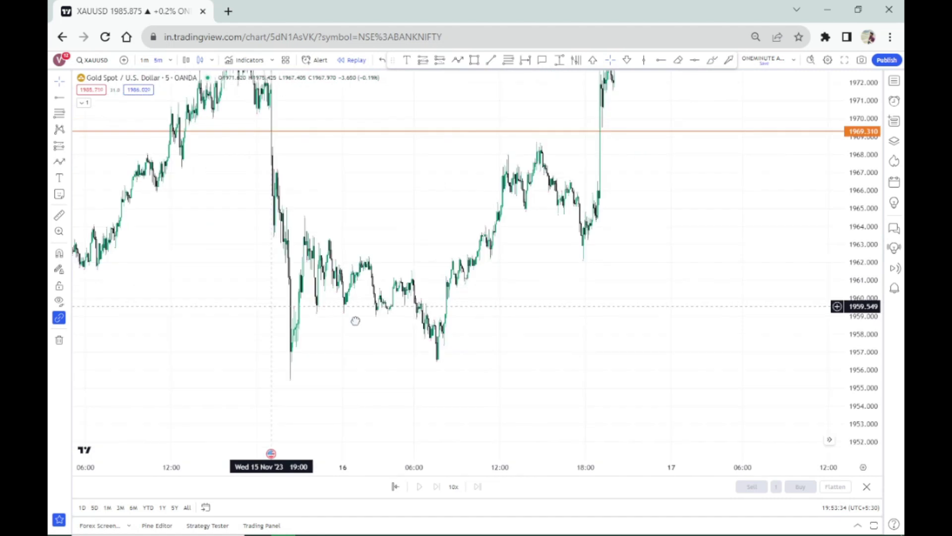
scroll(545, 347, "up", 2)
scroll(469, 353, "left", 5)
scroll(334, 350, "up", 2)
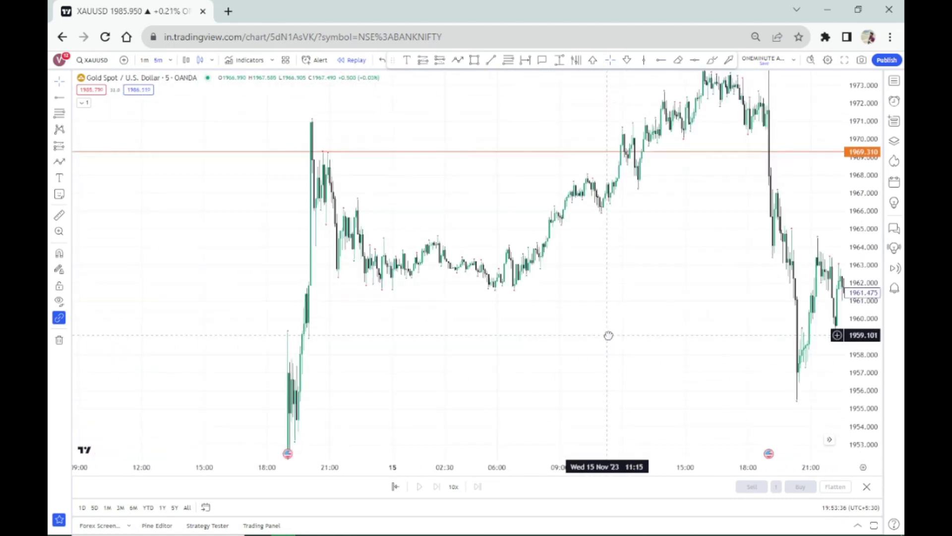
scroll(546, 352, "left", 6)
scroll(461, 361, "up", 3)
scroll(446, 362, "up", 1)
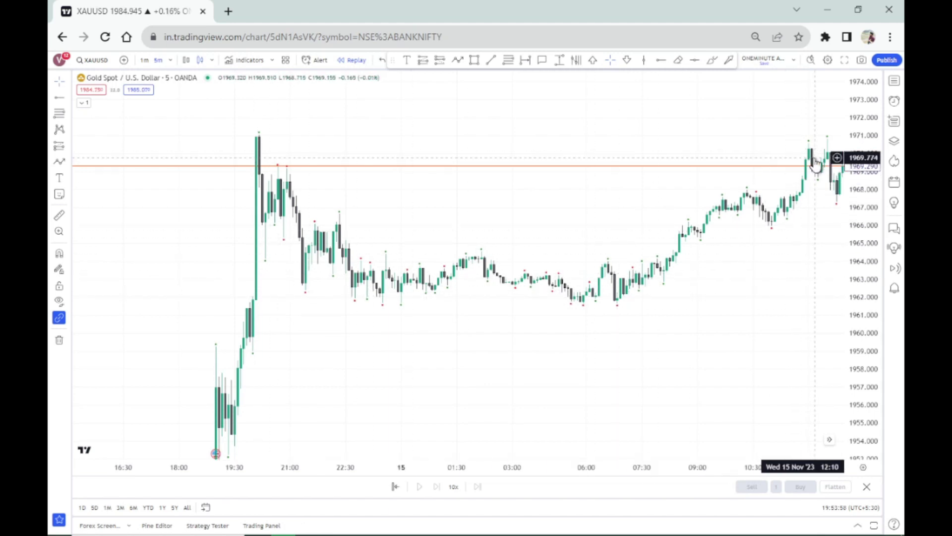
left_click_drag(724, 292, 561, 339)
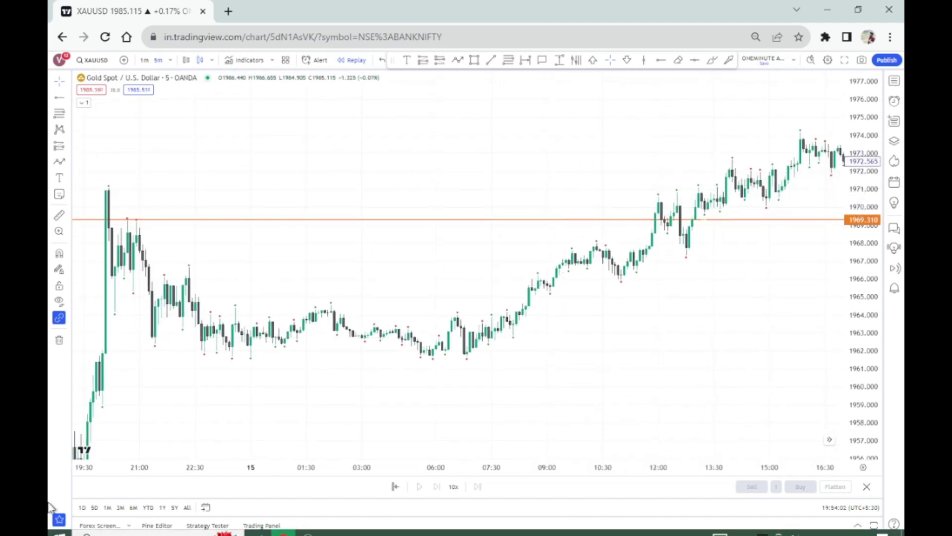
left_click_drag(772, 257, 421, 300)
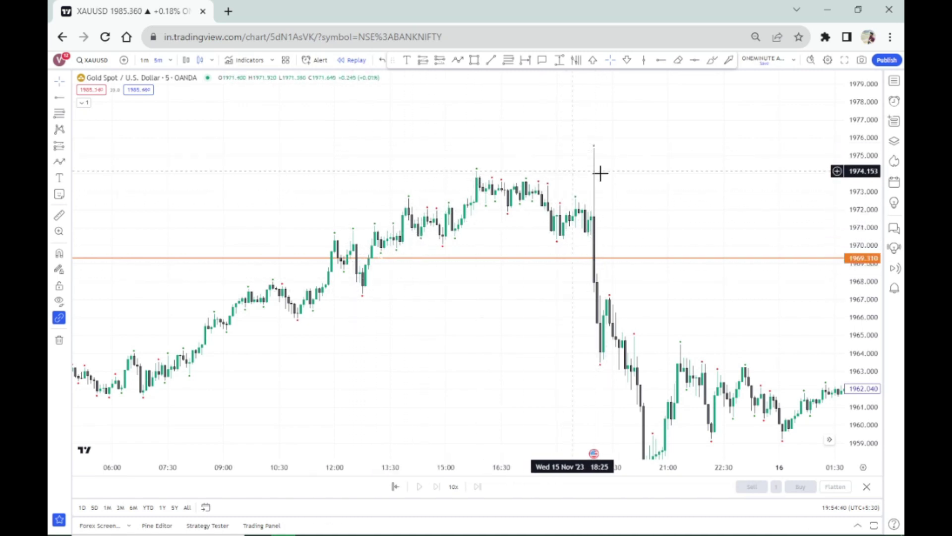
Compare the 15 November high and low with the earlier ranges and the 16 November low
scroll(590, 164, "down", 3)
scroll(583, 169, "down", 2)
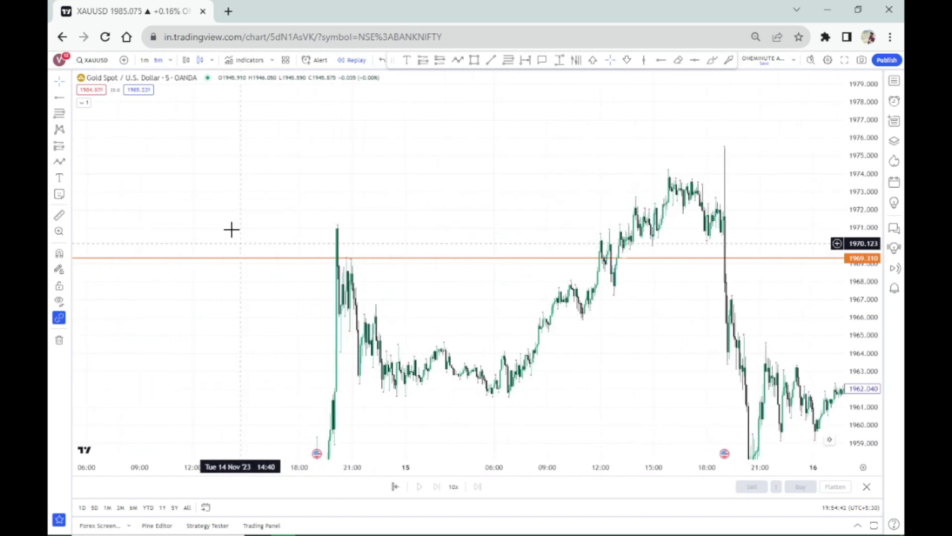
scroll(243, 239, "down", 1)
scroll(637, 278, "down", 3)
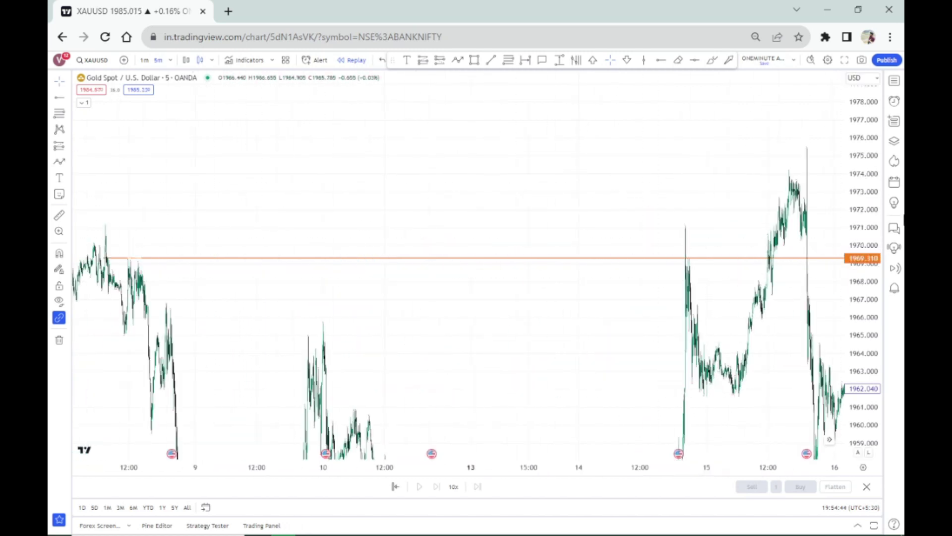
left_click_drag(763, 348, 574, 291)
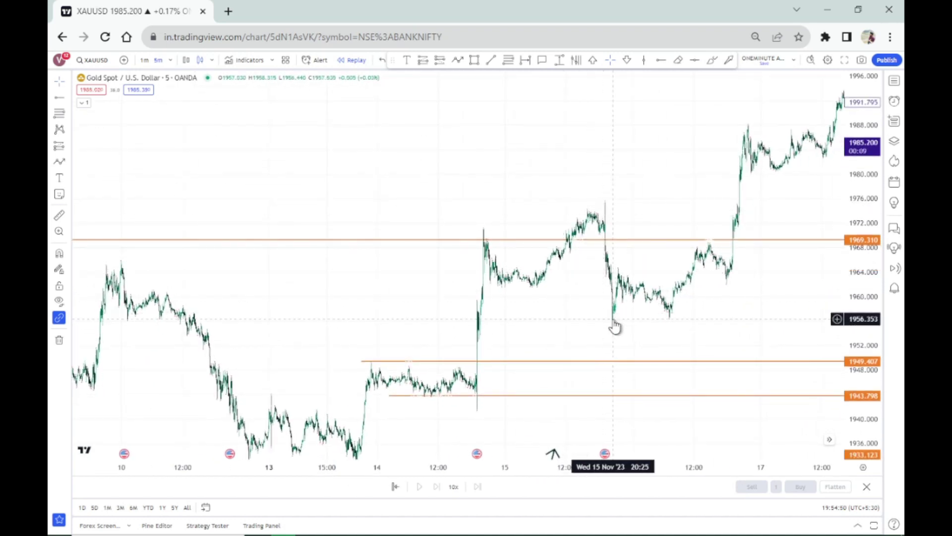
scroll(615, 328, "up", 5)
scroll(595, 338, "up", 3)
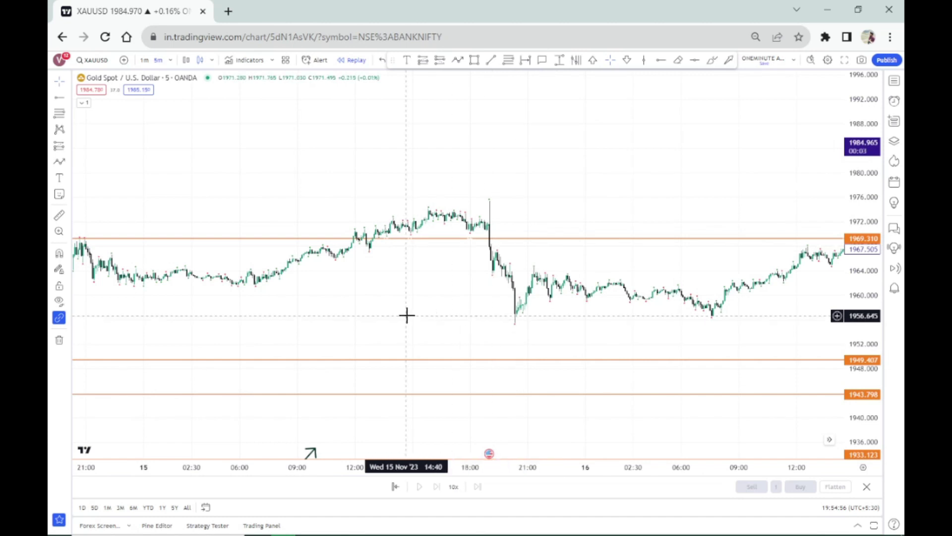
left_click_drag(423, 315, 495, 315)
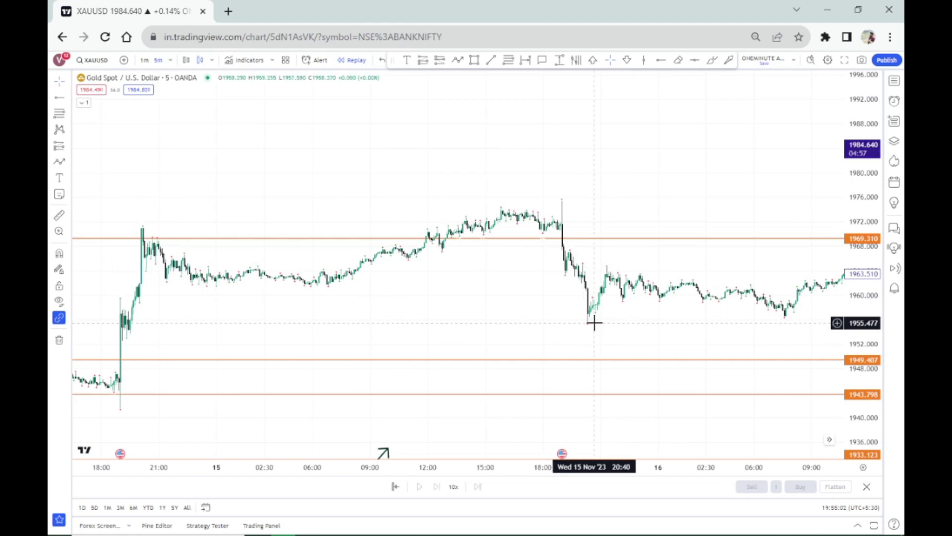
left_click_drag(613, 321, 493, 321)
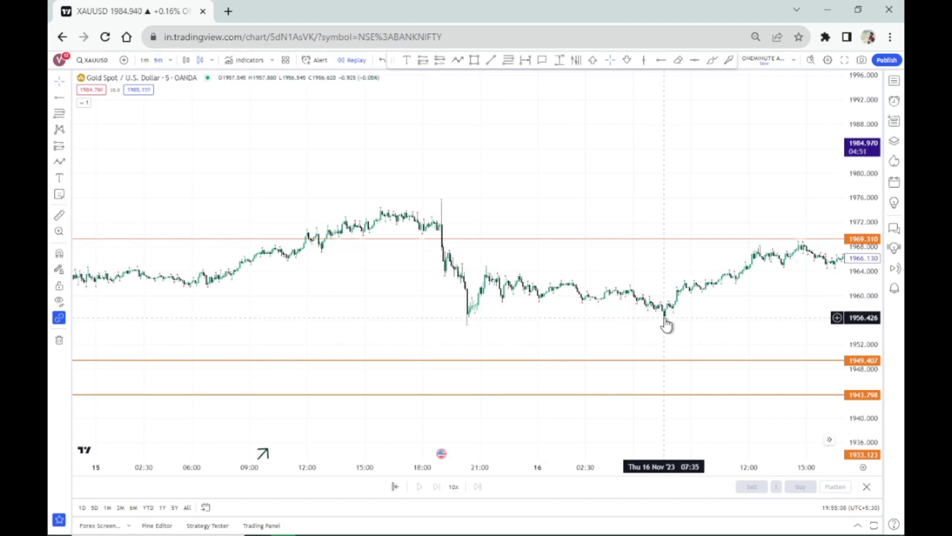
left_click_drag(677, 261, 484, 303)
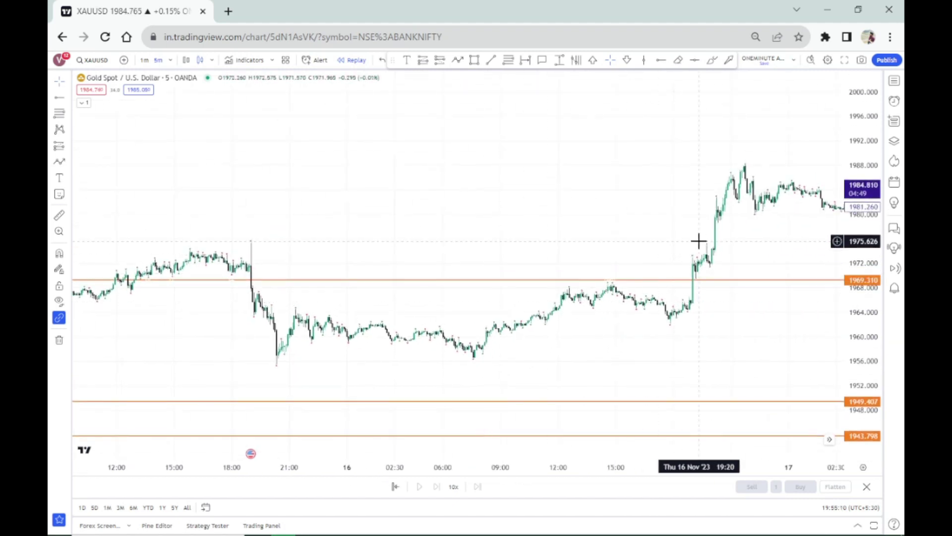
Examine the highs and lows above the 1969.310 ray from the evening of 16 November to 20 November
left_click_drag(730, 304, 540, 338)
scroll(514, 298, "up", 4)
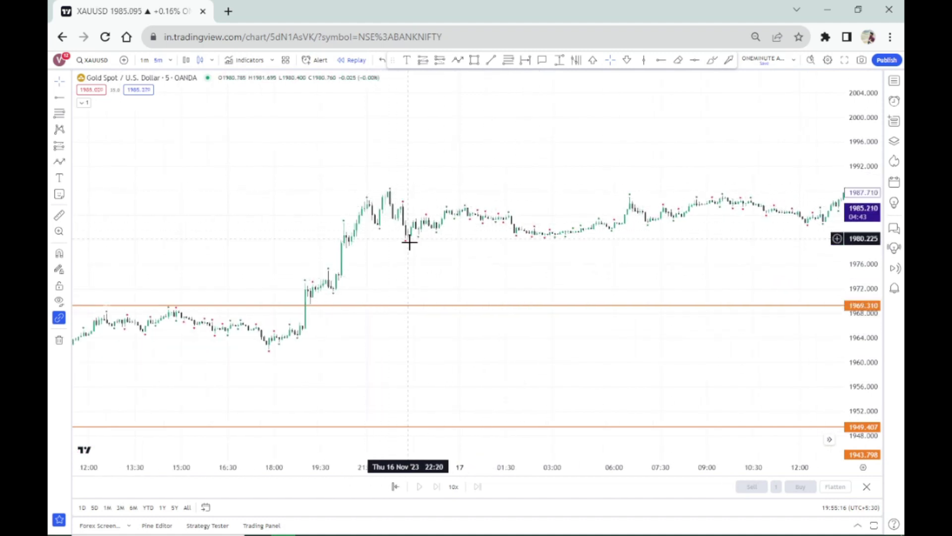
left_click_drag(645, 250, 483, 243)
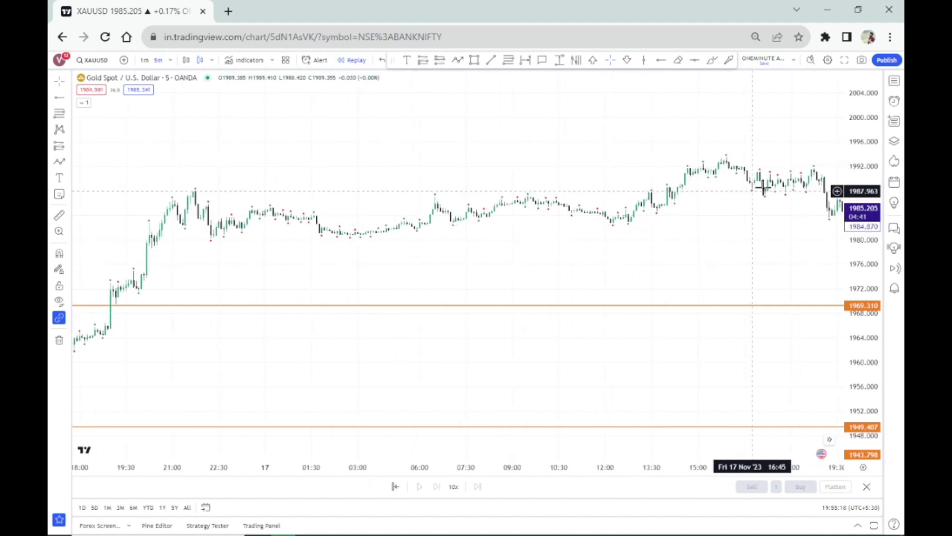
left_click_drag(677, 202, 529, 212)
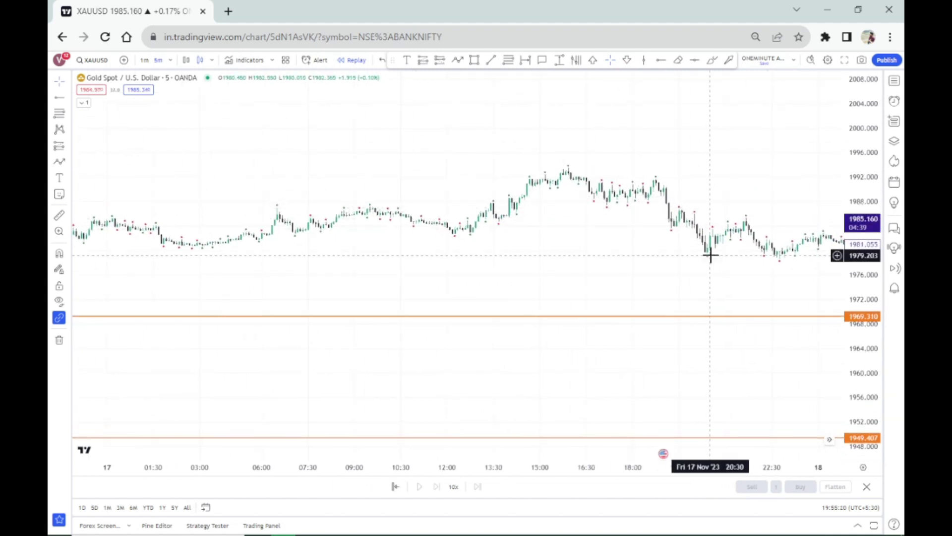
left_click_drag(719, 270, 470, 269)
left_click_drag(680, 283, 493, 274)
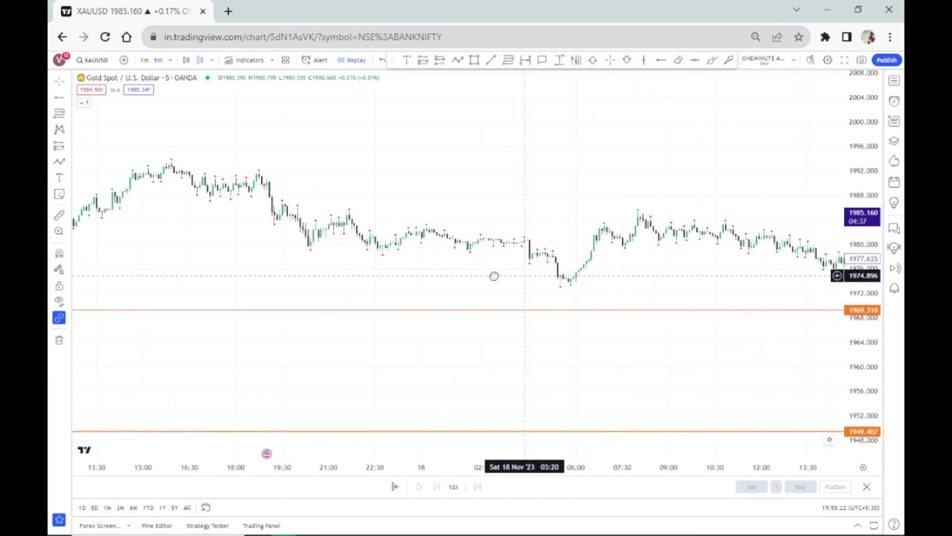
left_click_drag(870, 323, 695, 277)
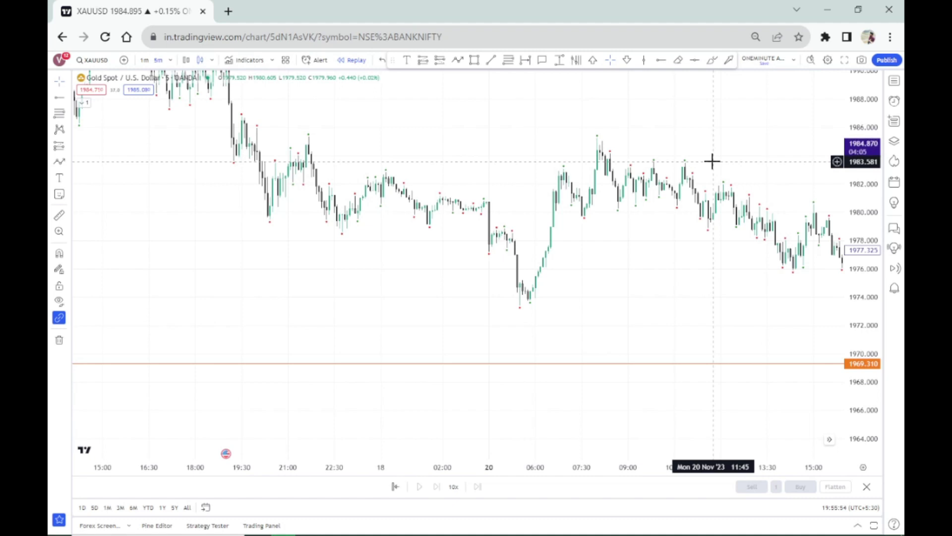
scroll(512, 310, "up", 2)
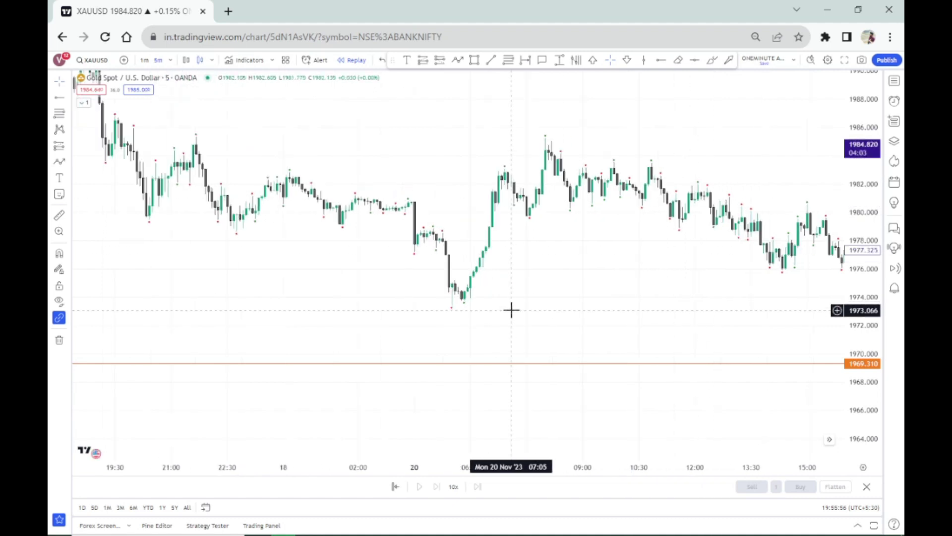